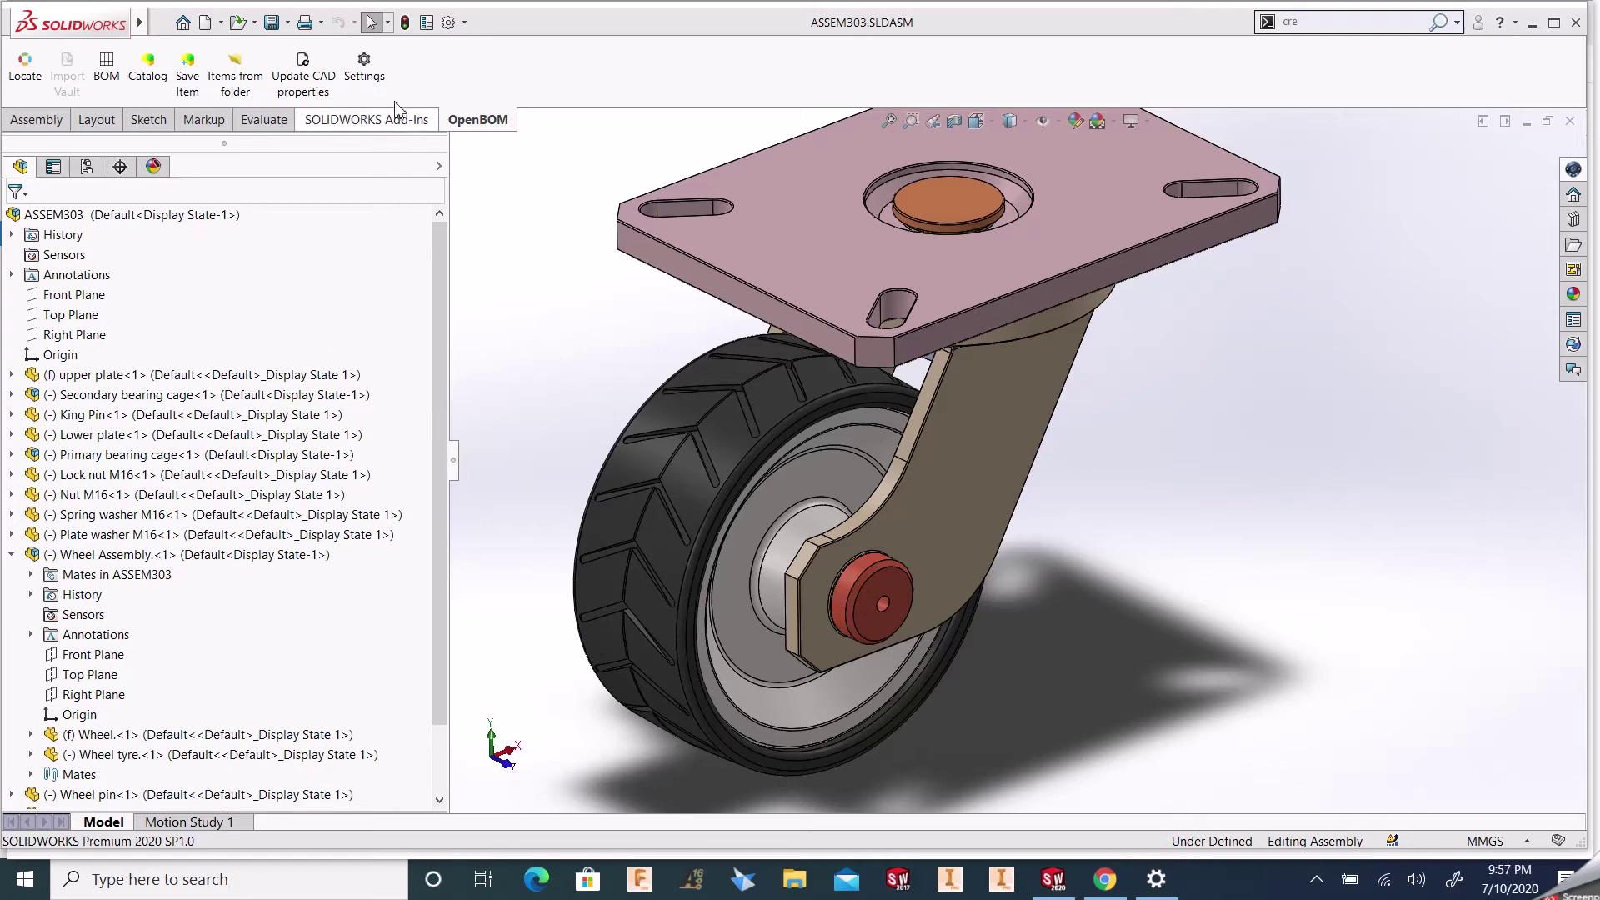
- Check and accept the OpenBOM settings, and update the catalog and multi-level BOM for assembly ASSEM303
left_click(364, 65)
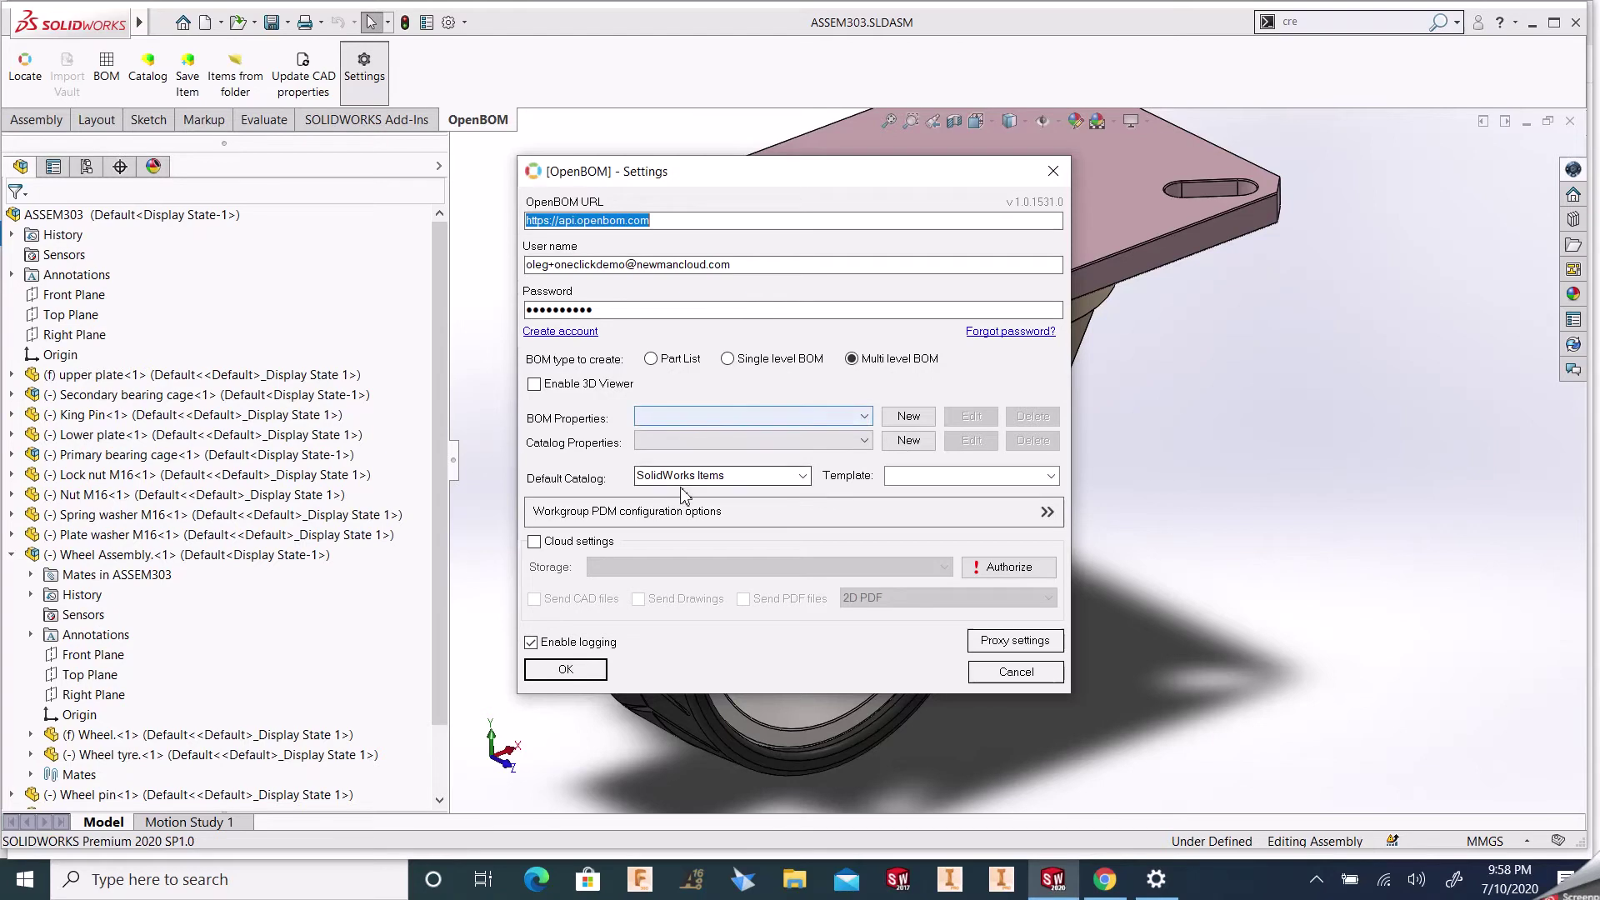
left_click(567, 671)
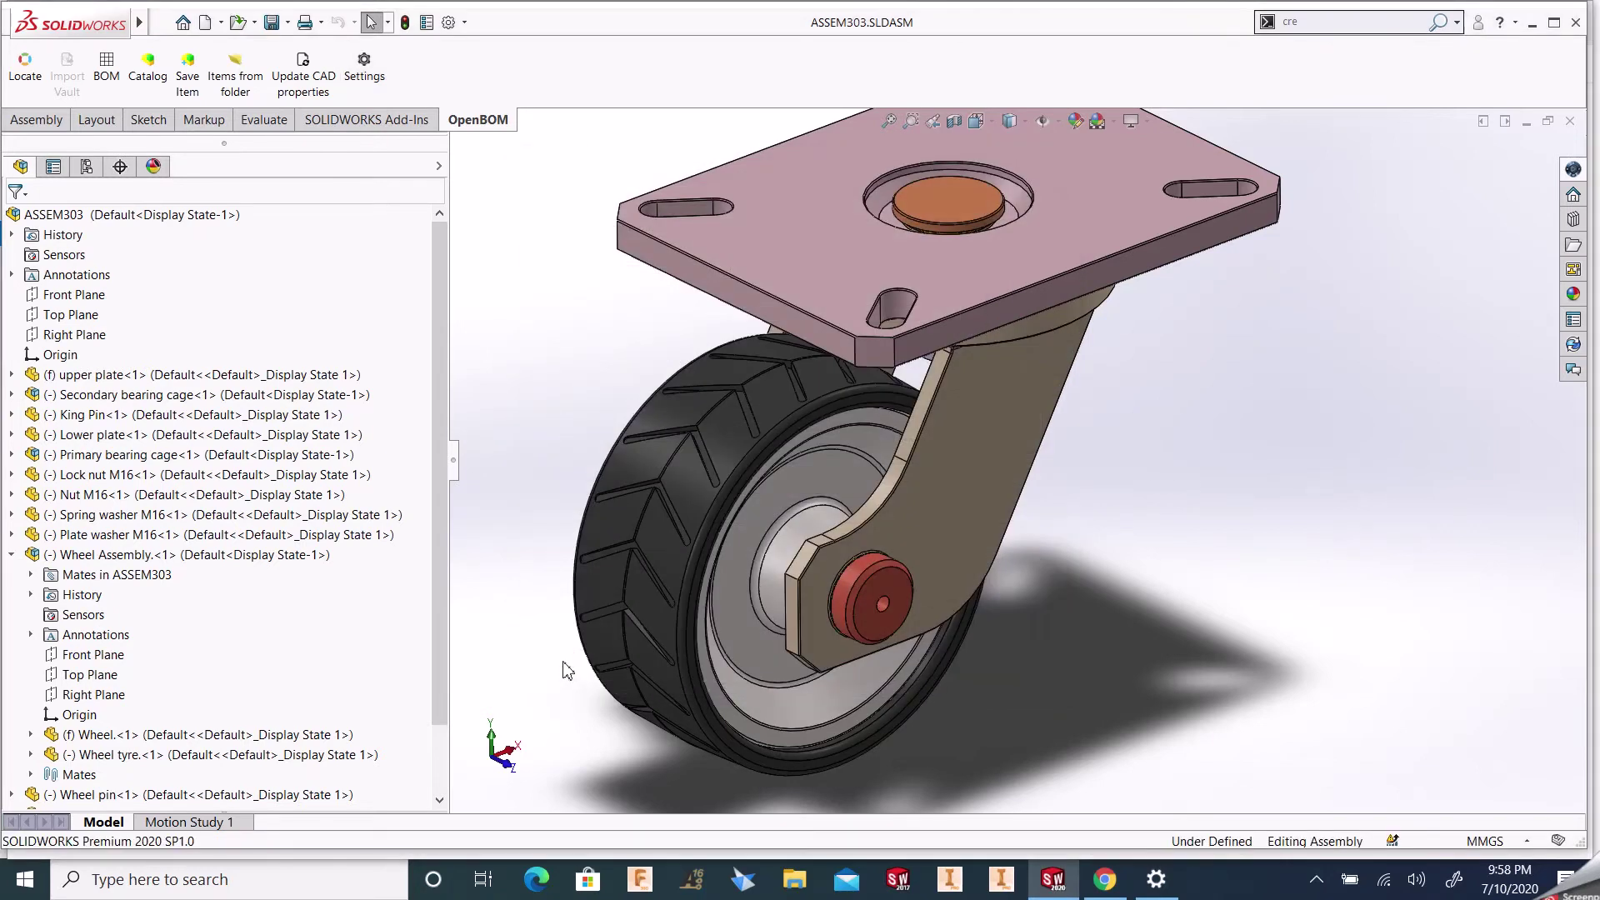
left_click(115, 83)
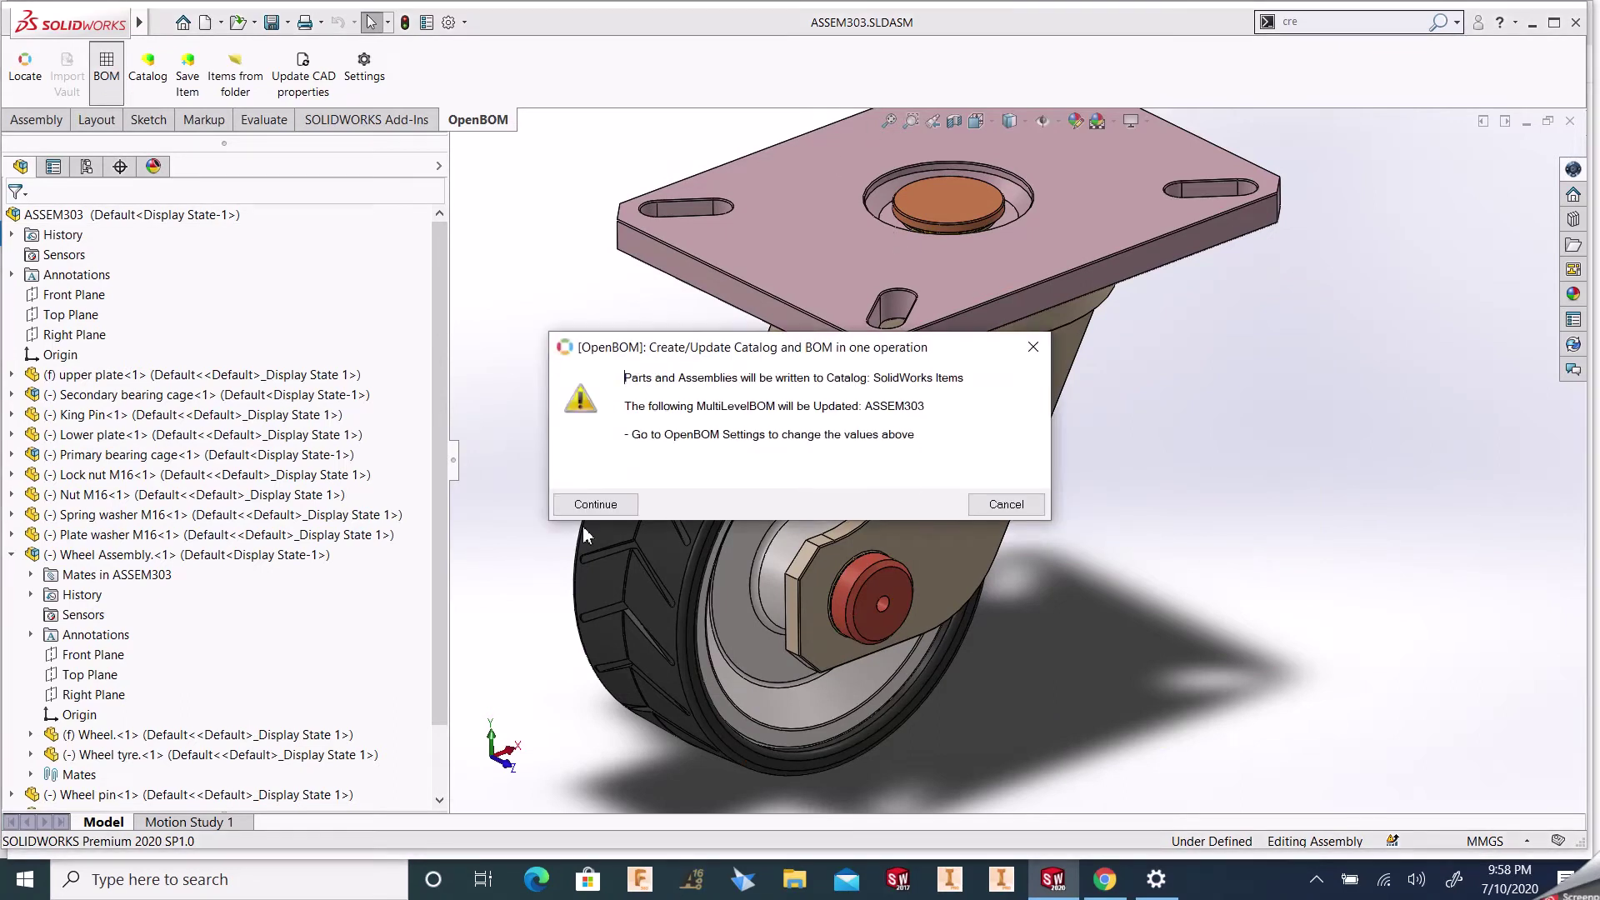
left_click(614, 504)
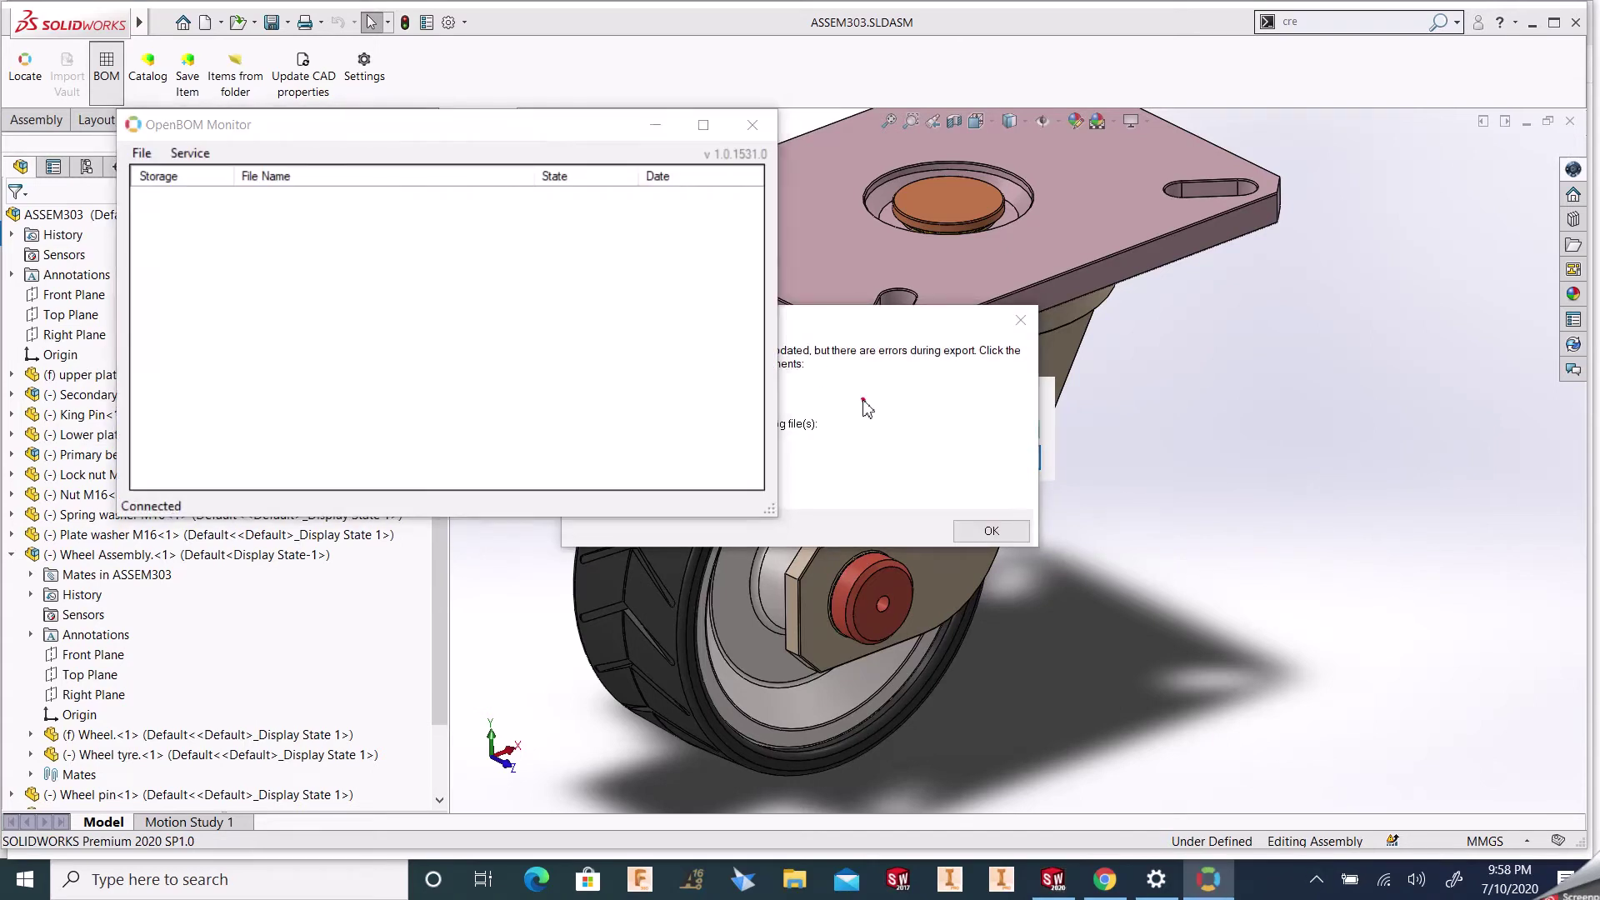
left_click(843, 413)
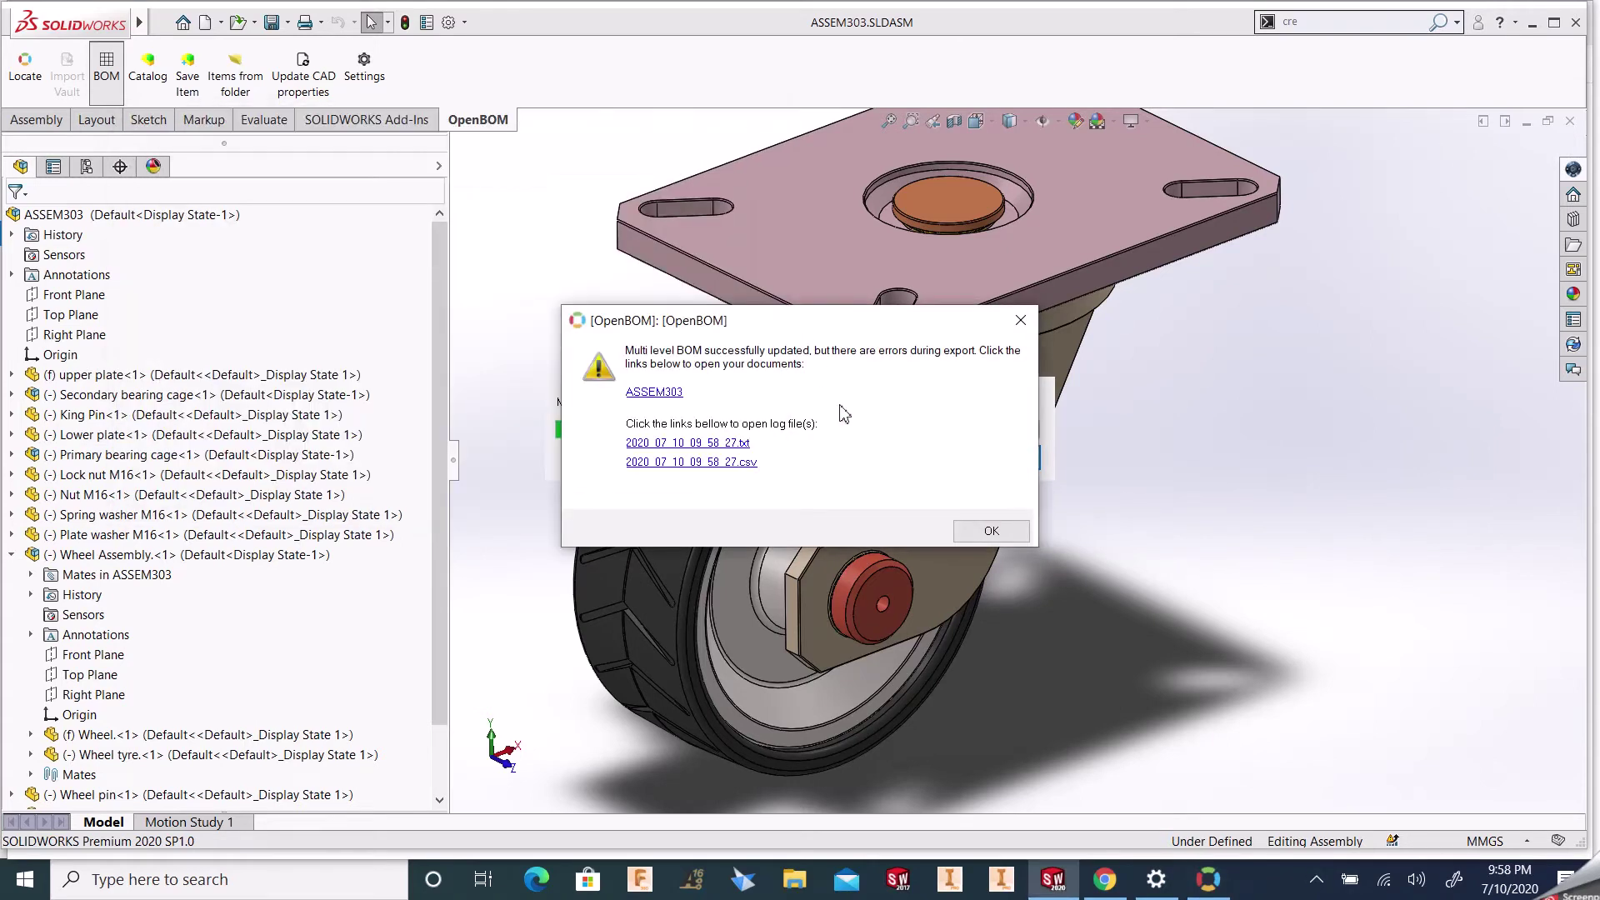
- Open the updated ASSEM303 BOM in the browser and narrow its thumbnail image column
left_click(655, 392)
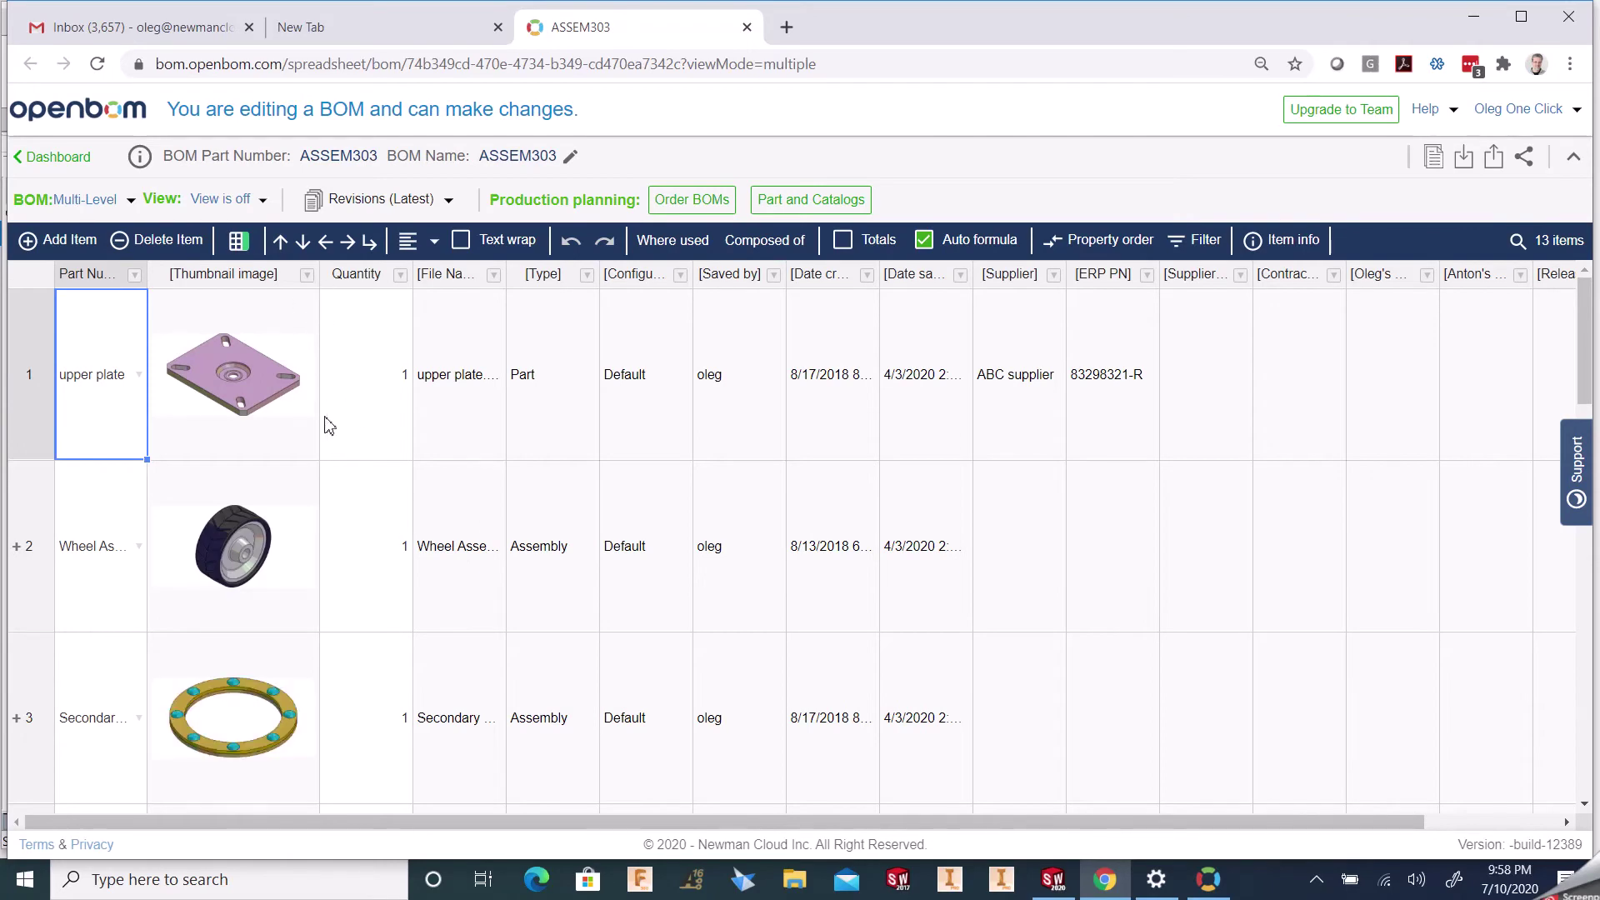
scroll(329, 426, "down", 8)
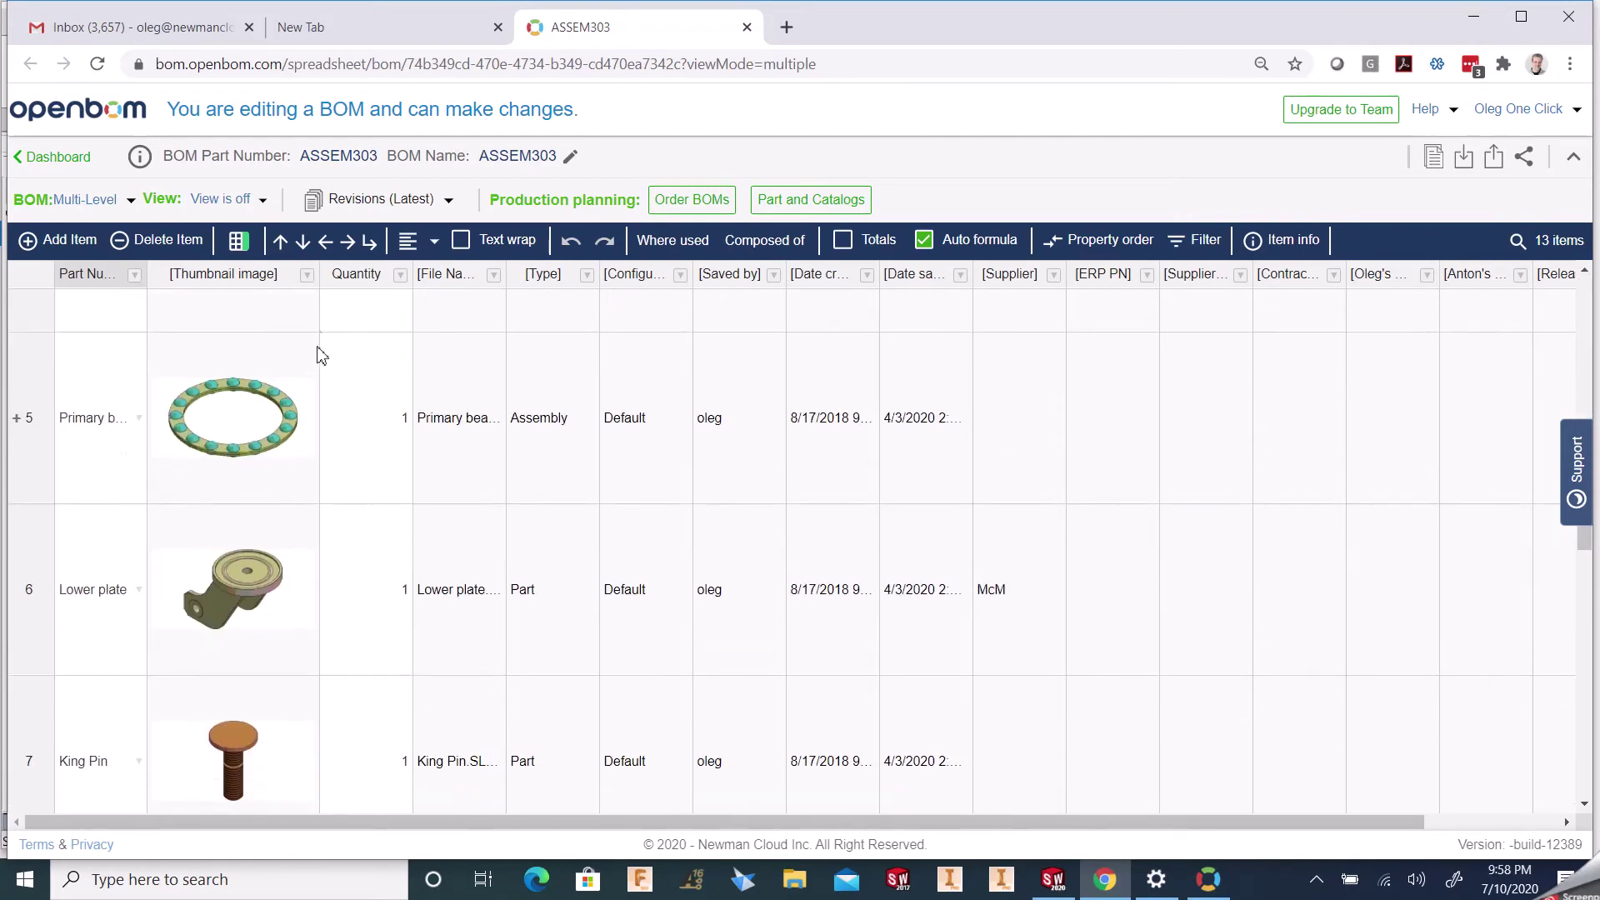
left_click_drag(316, 283, 256, 282)
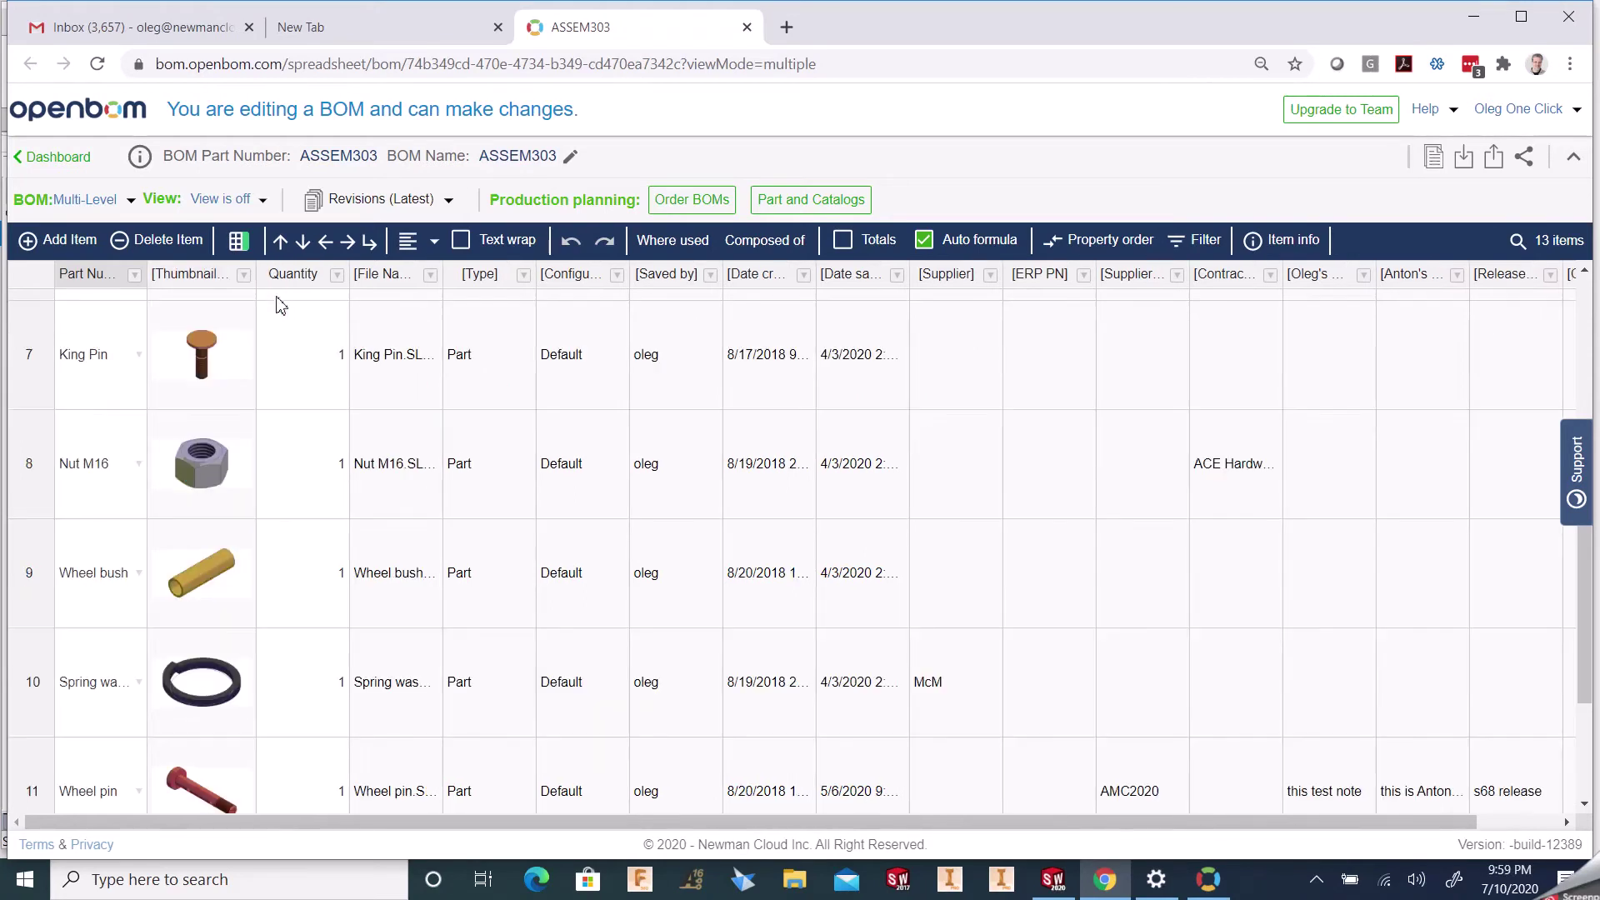
- View the item information of the King Pin in the BOM and close it without changes
left_click(471, 357)
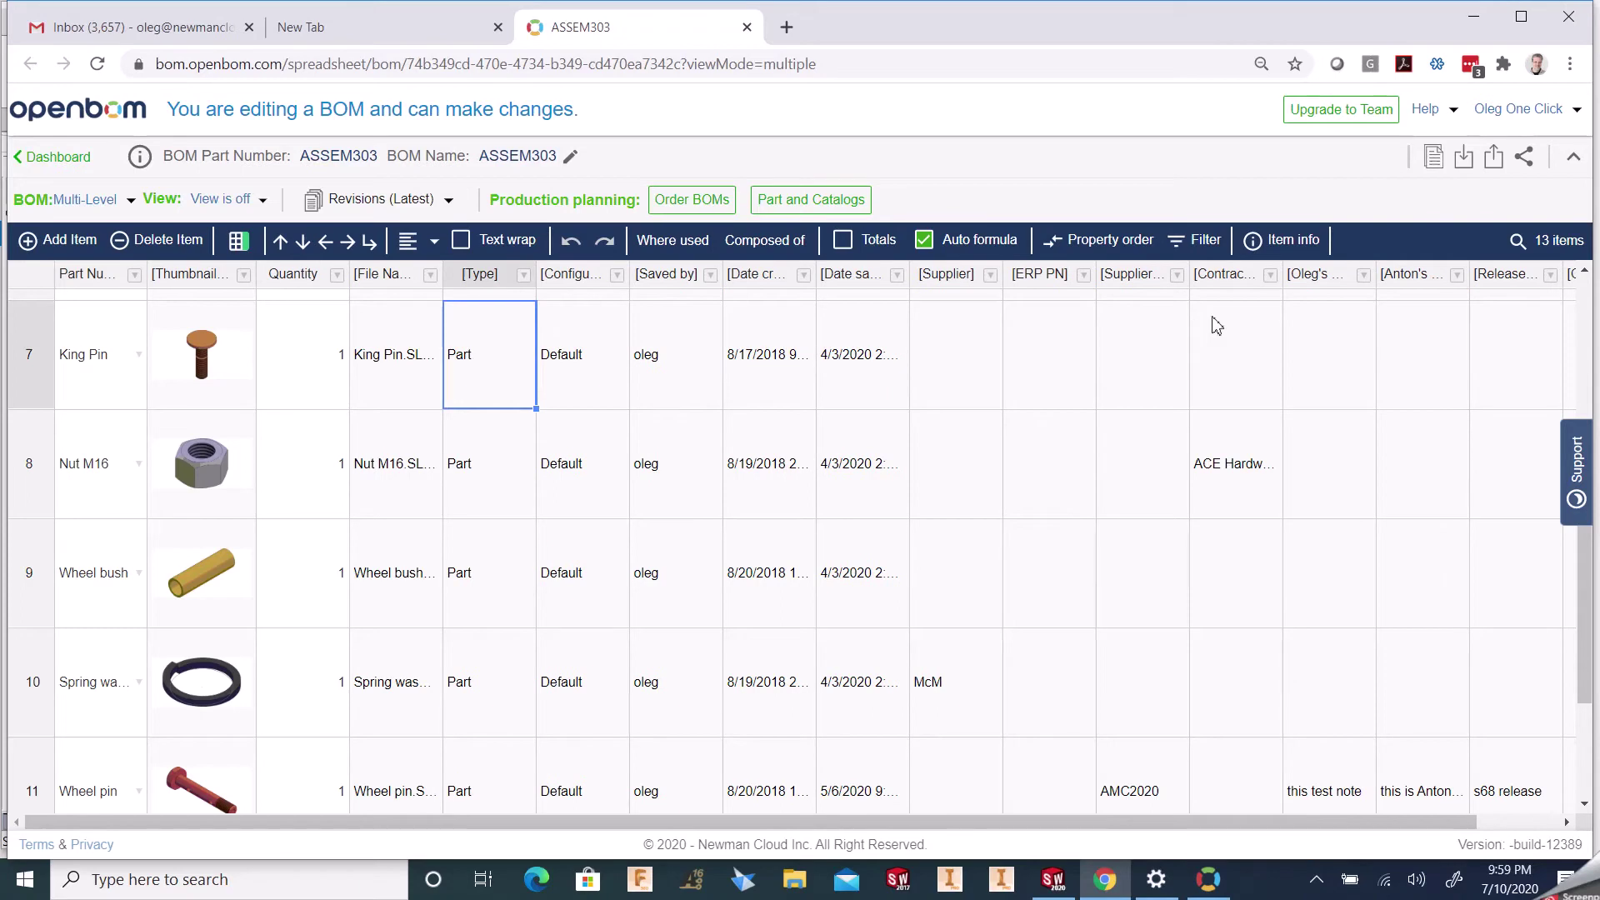
left_click(1280, 260)
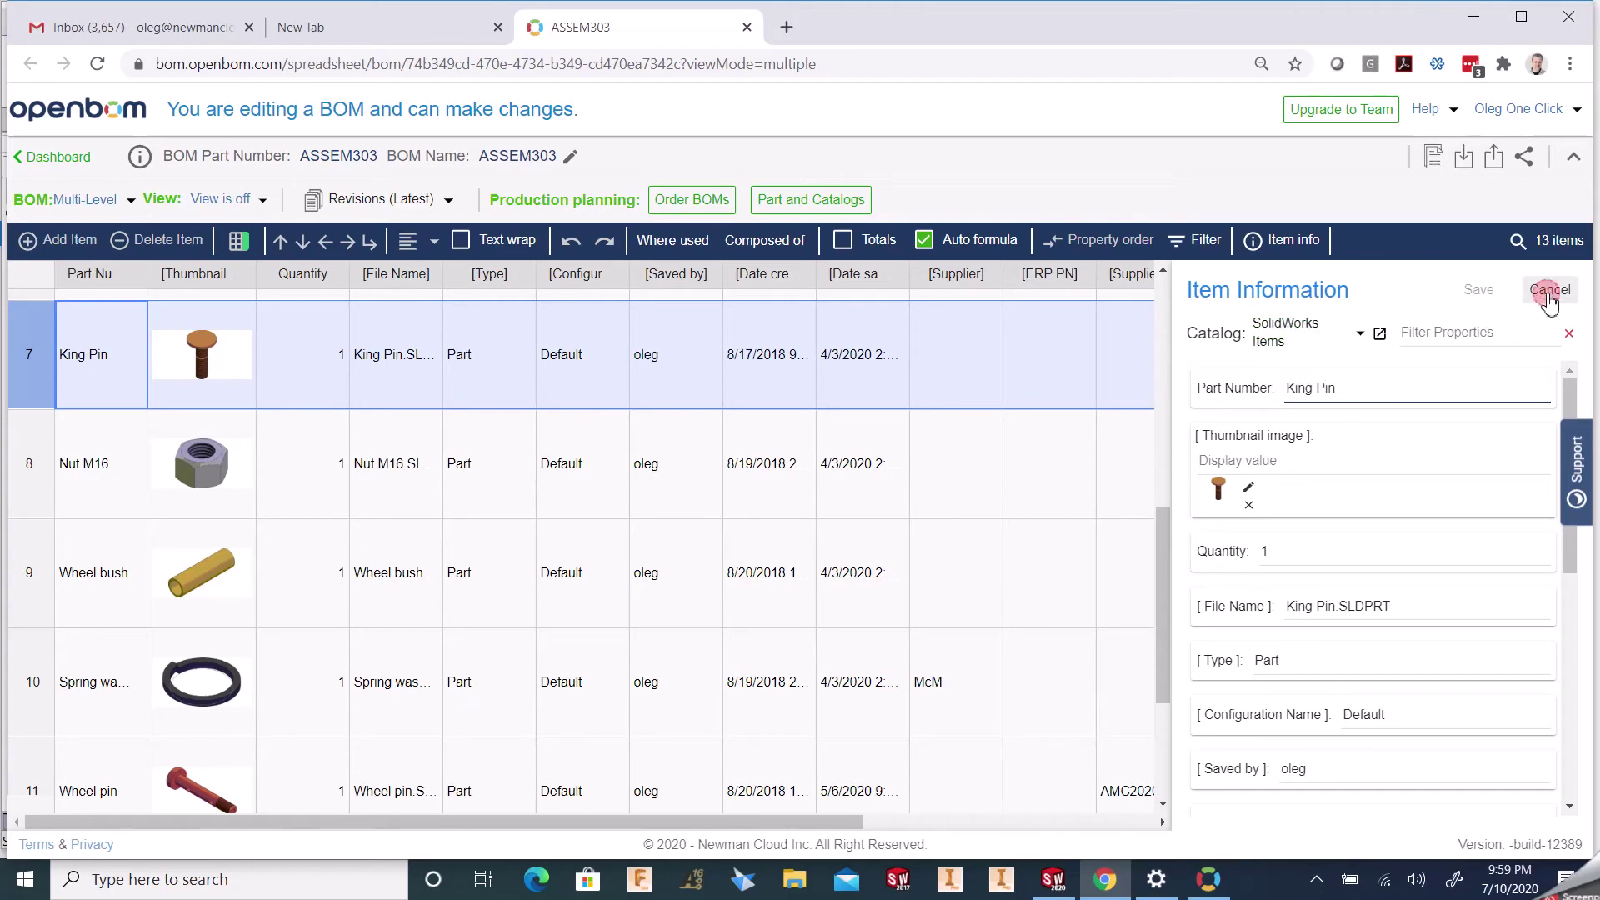
left_click(1548, 291)
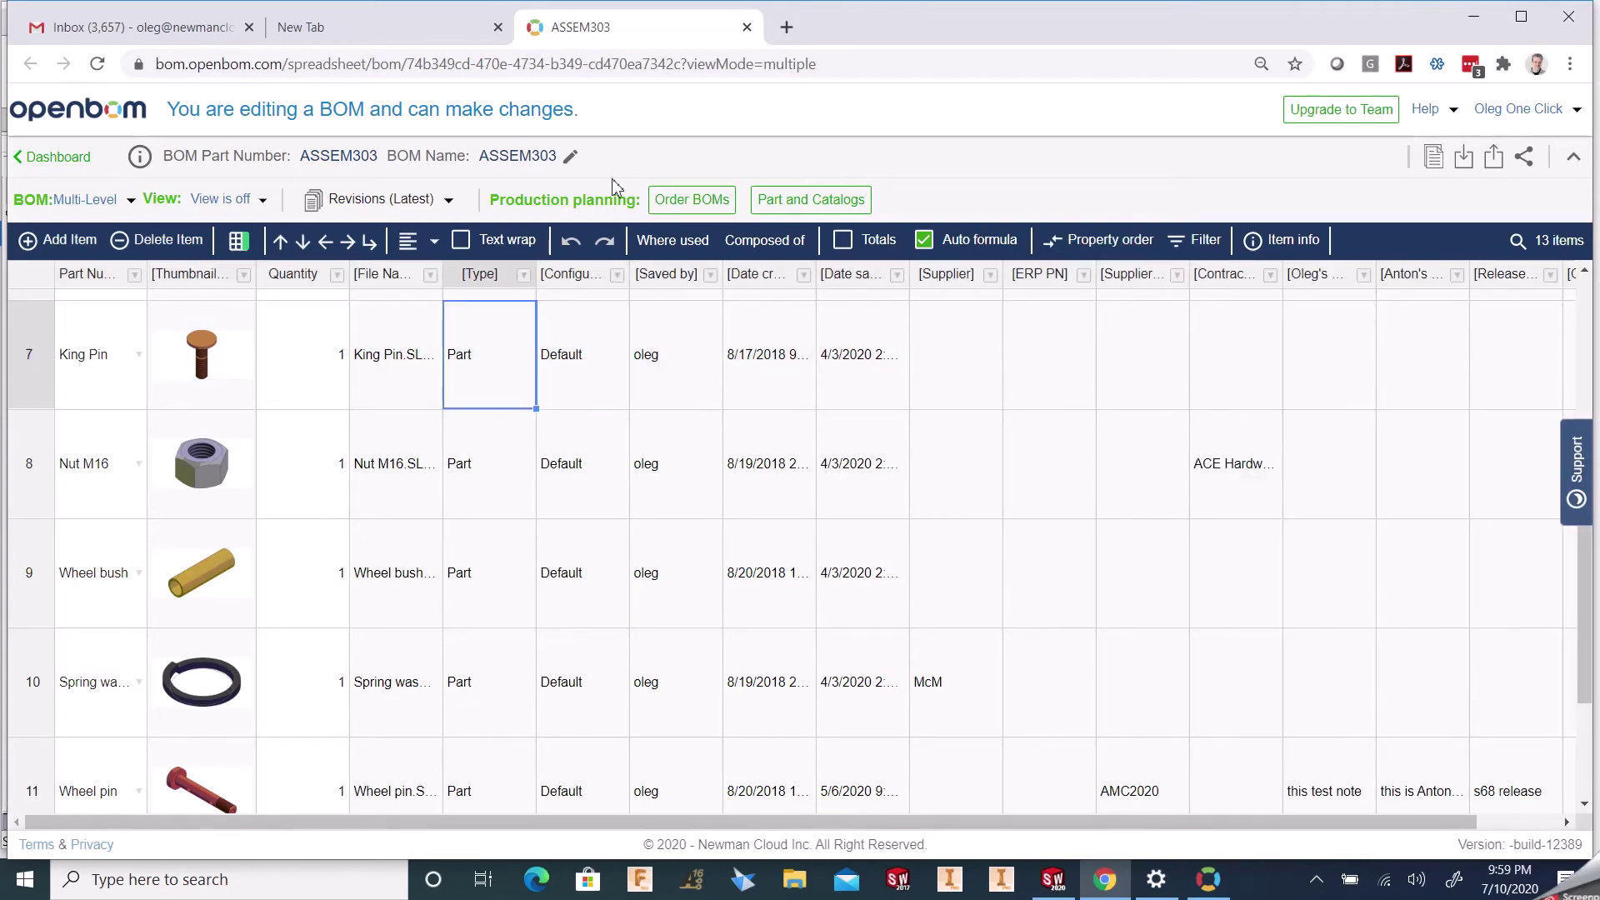
- Switch to SOLIDWORKS and open the recent assembly M1.SLDASM with all missing components suppressed, dismissing the open reports
key("alt+Tab")
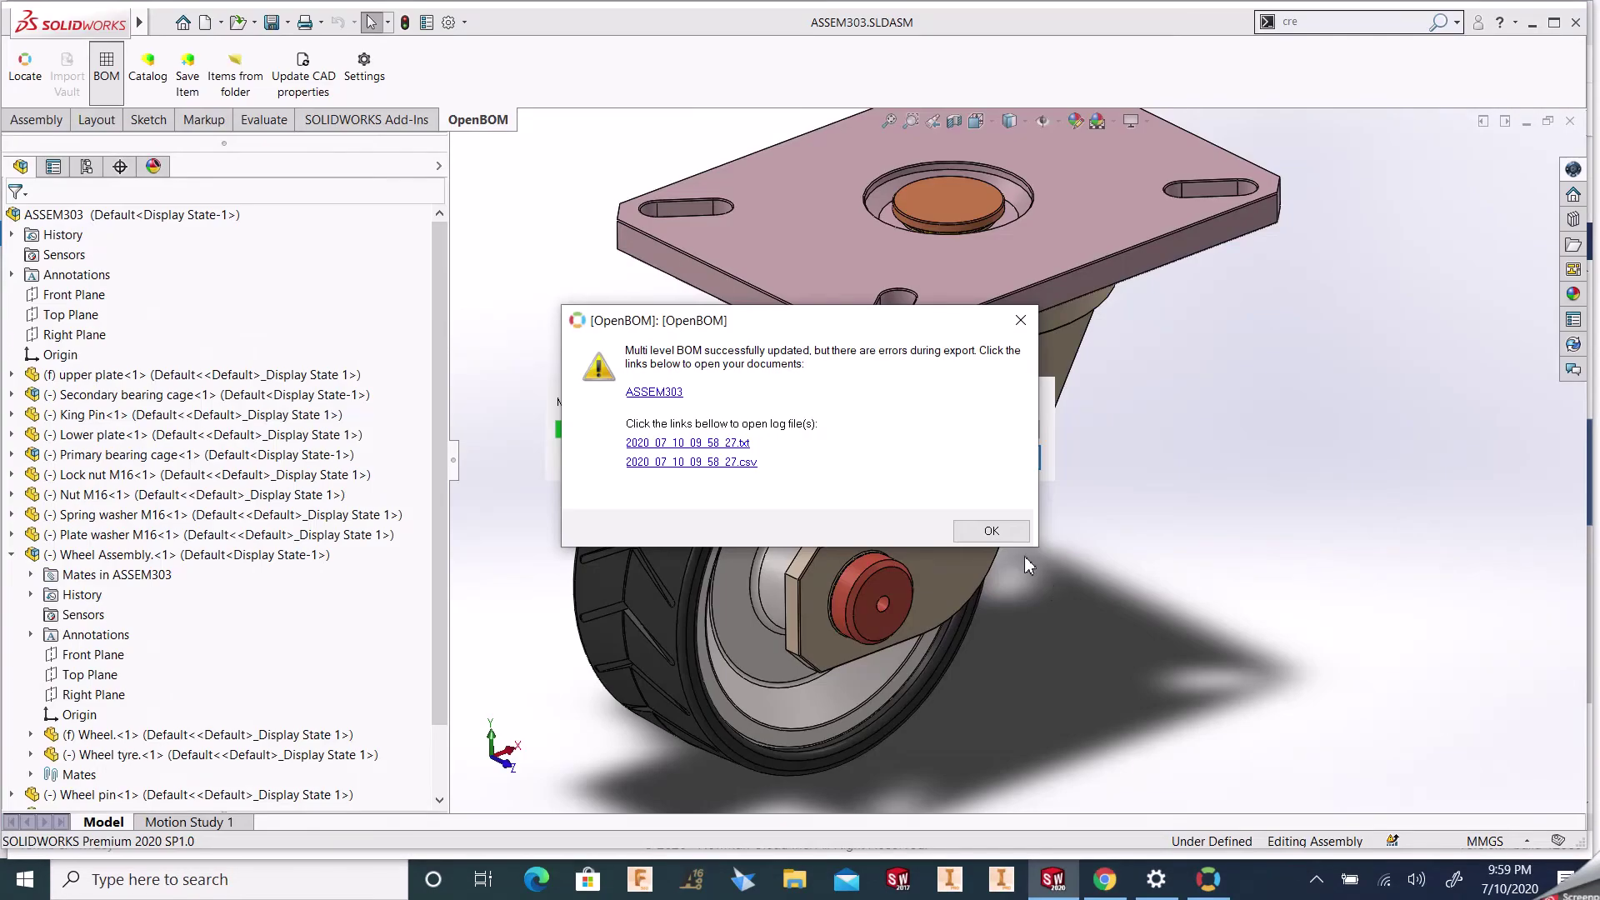
left_click(1013, 535)
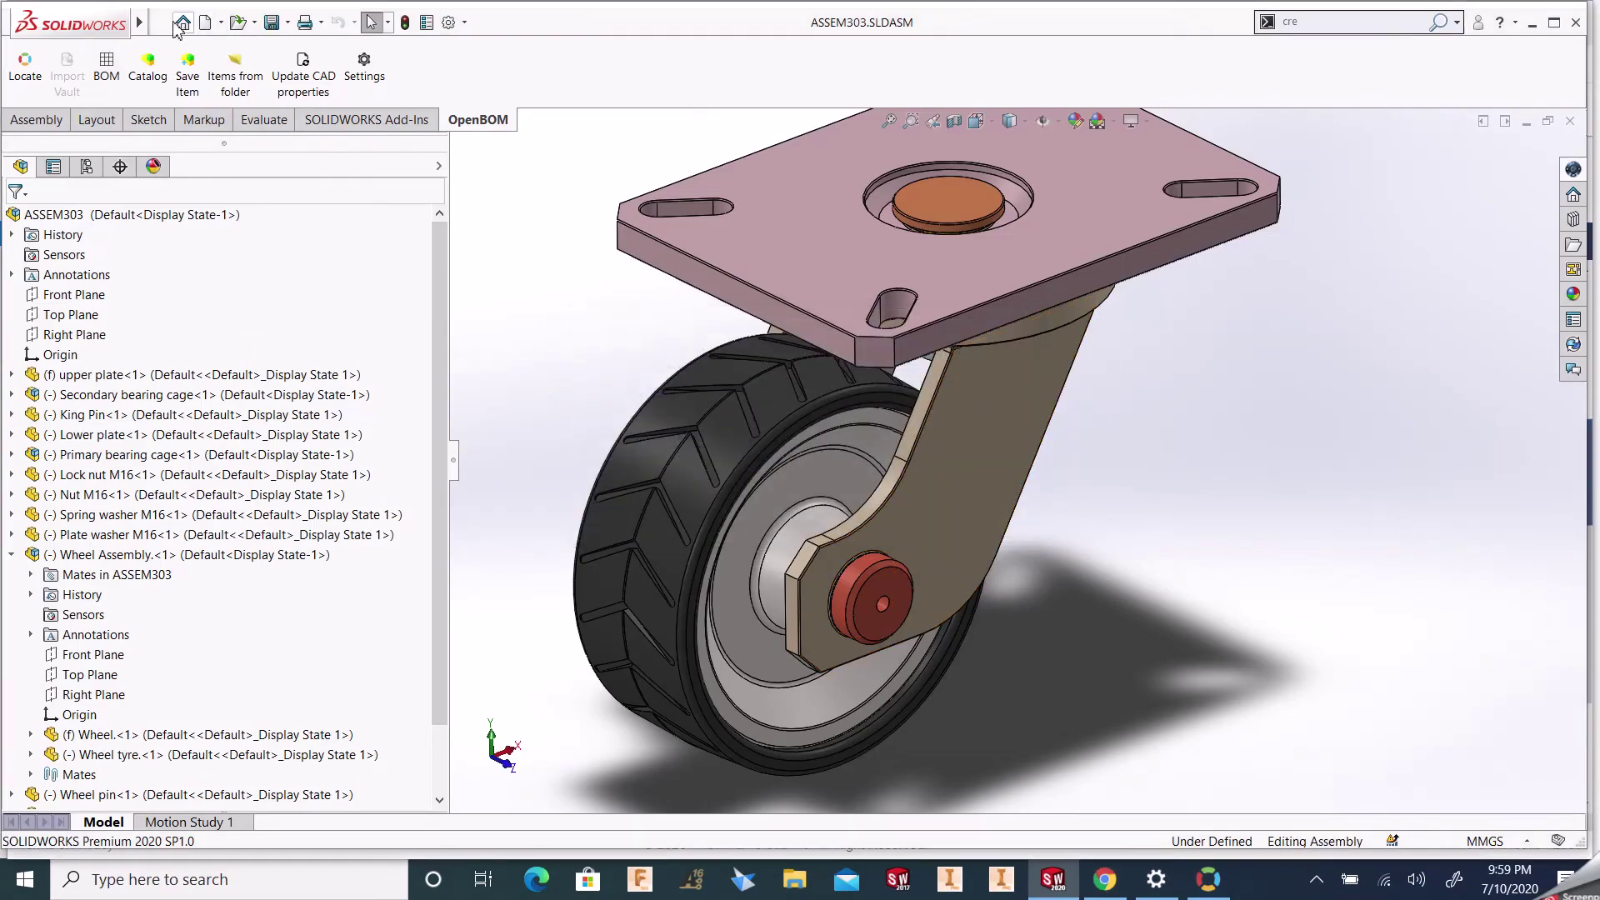
left_click(161, 22)
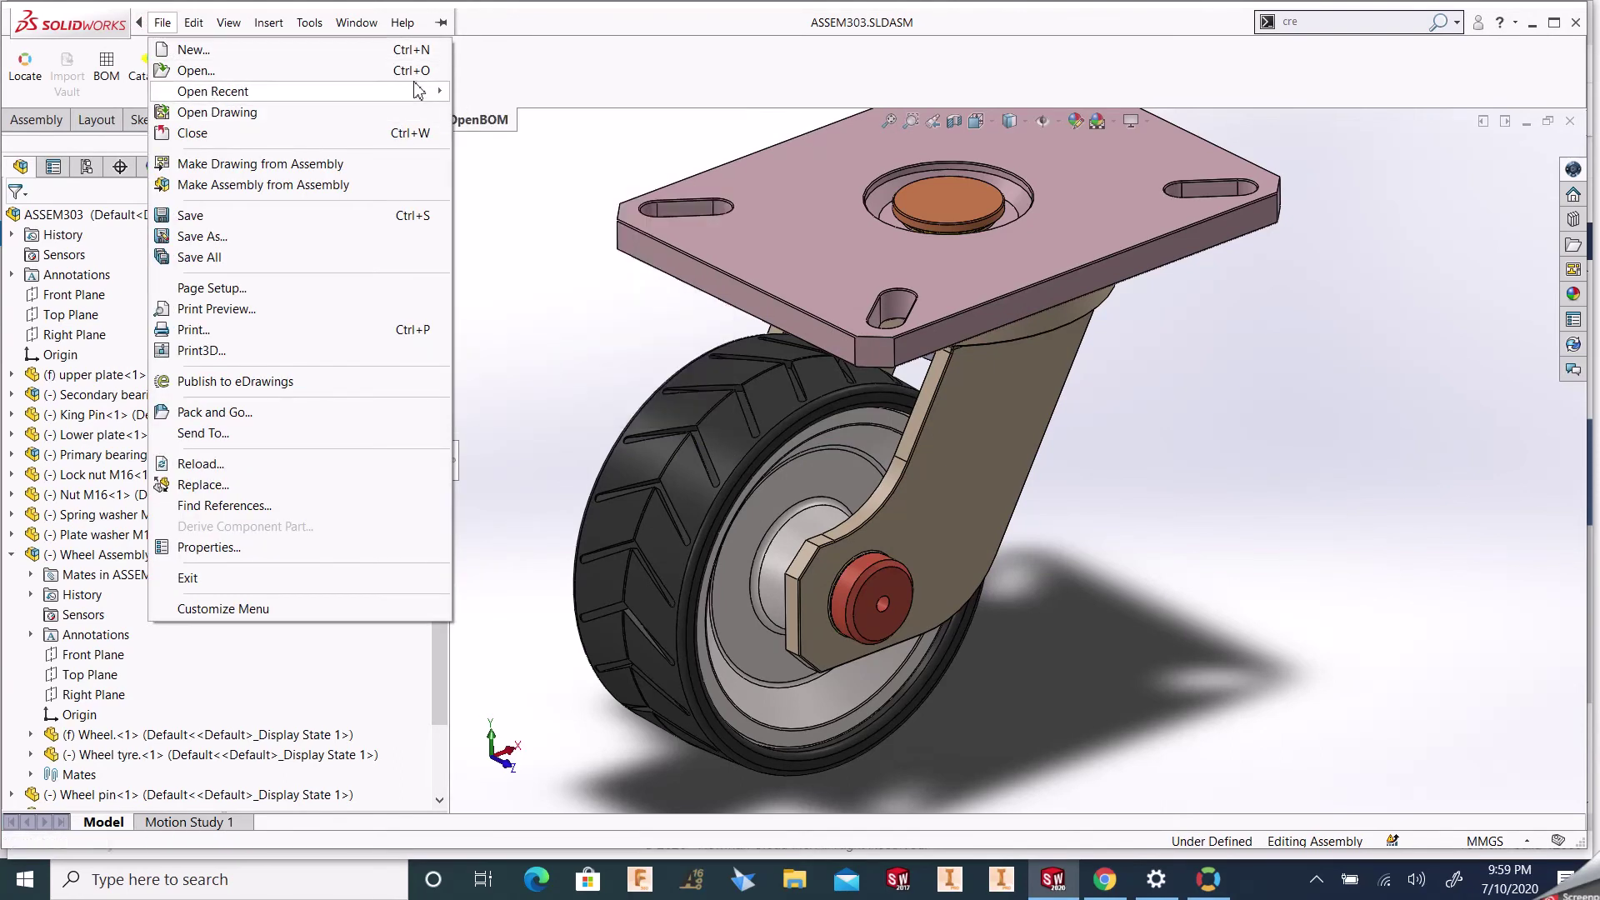
mouse_move(416, 93)
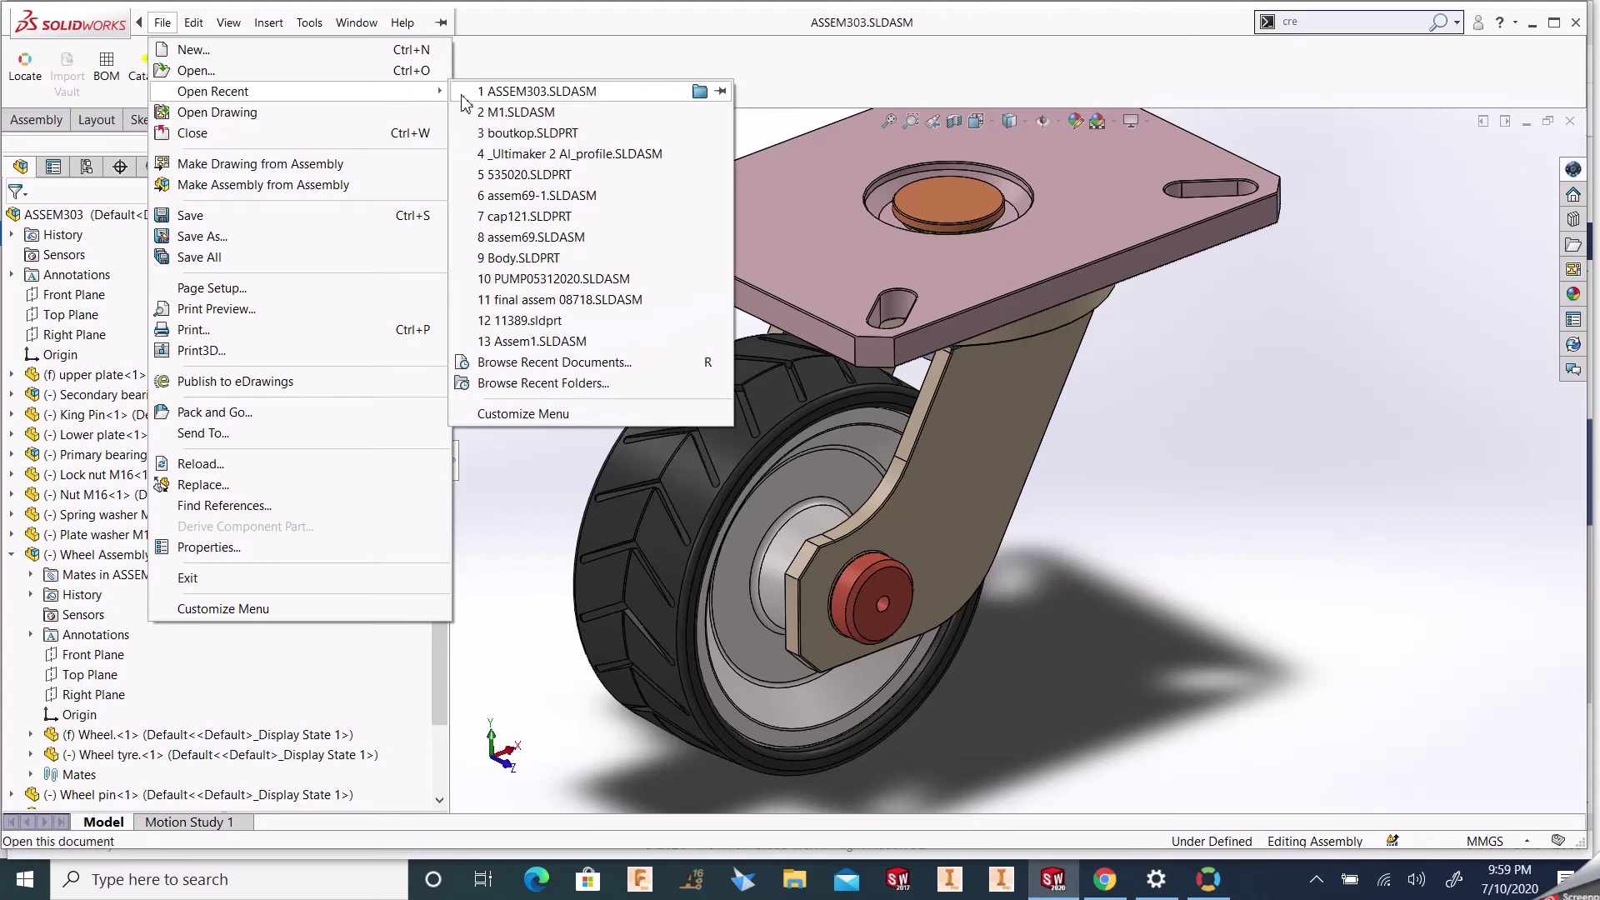
left_click(500, 112)
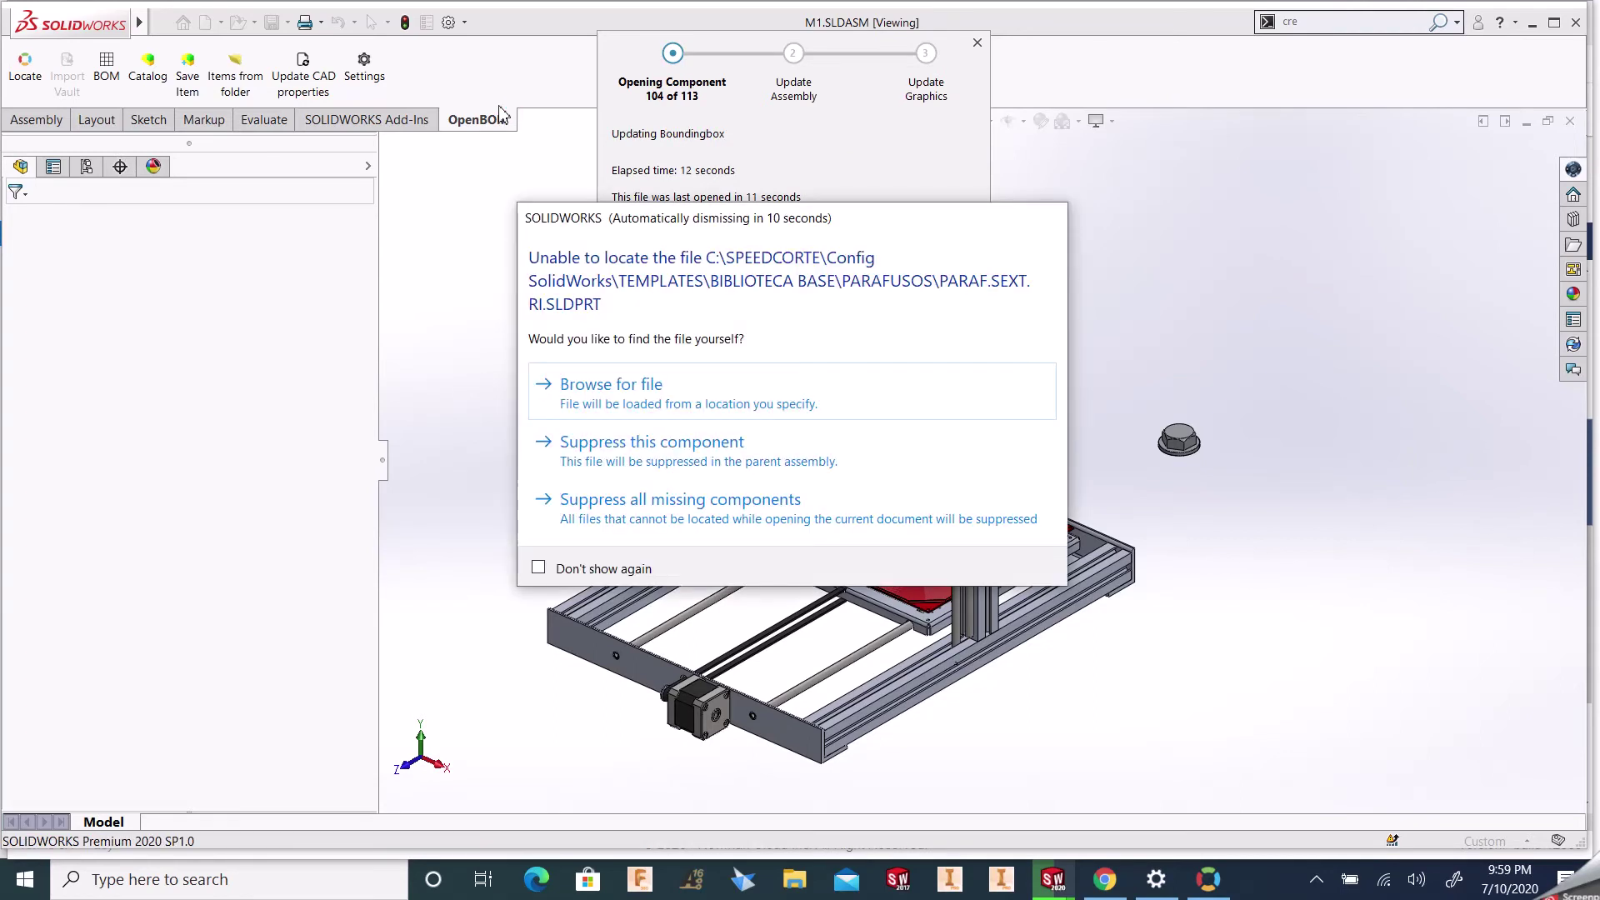
left_click(697, 507)
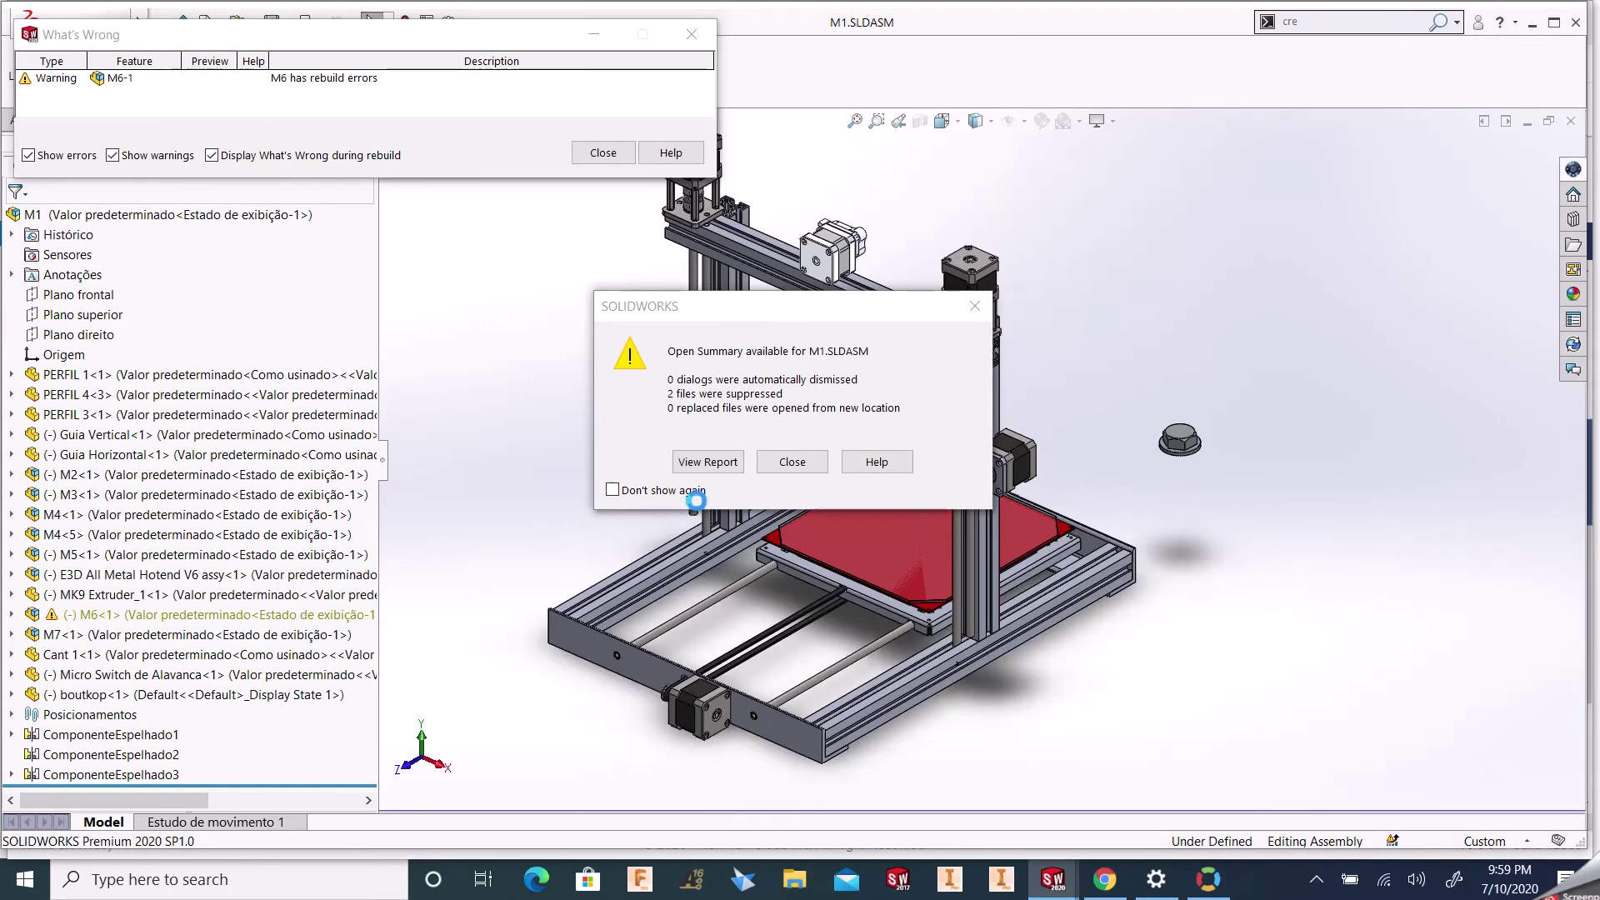
left_click(813, 465)
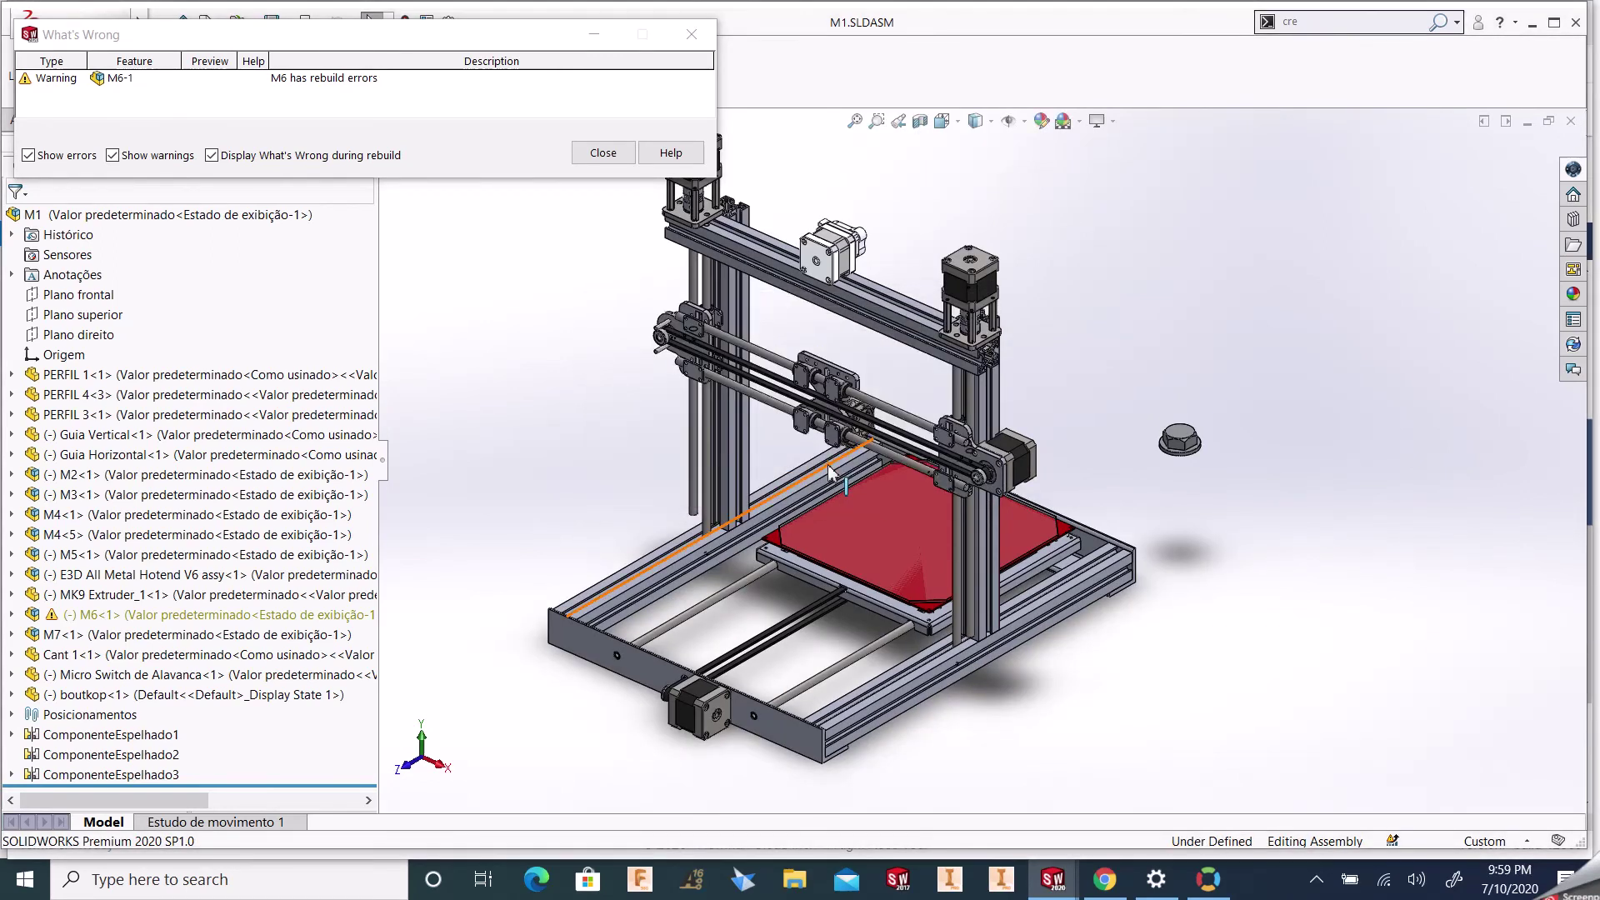
left_click(697, 43)
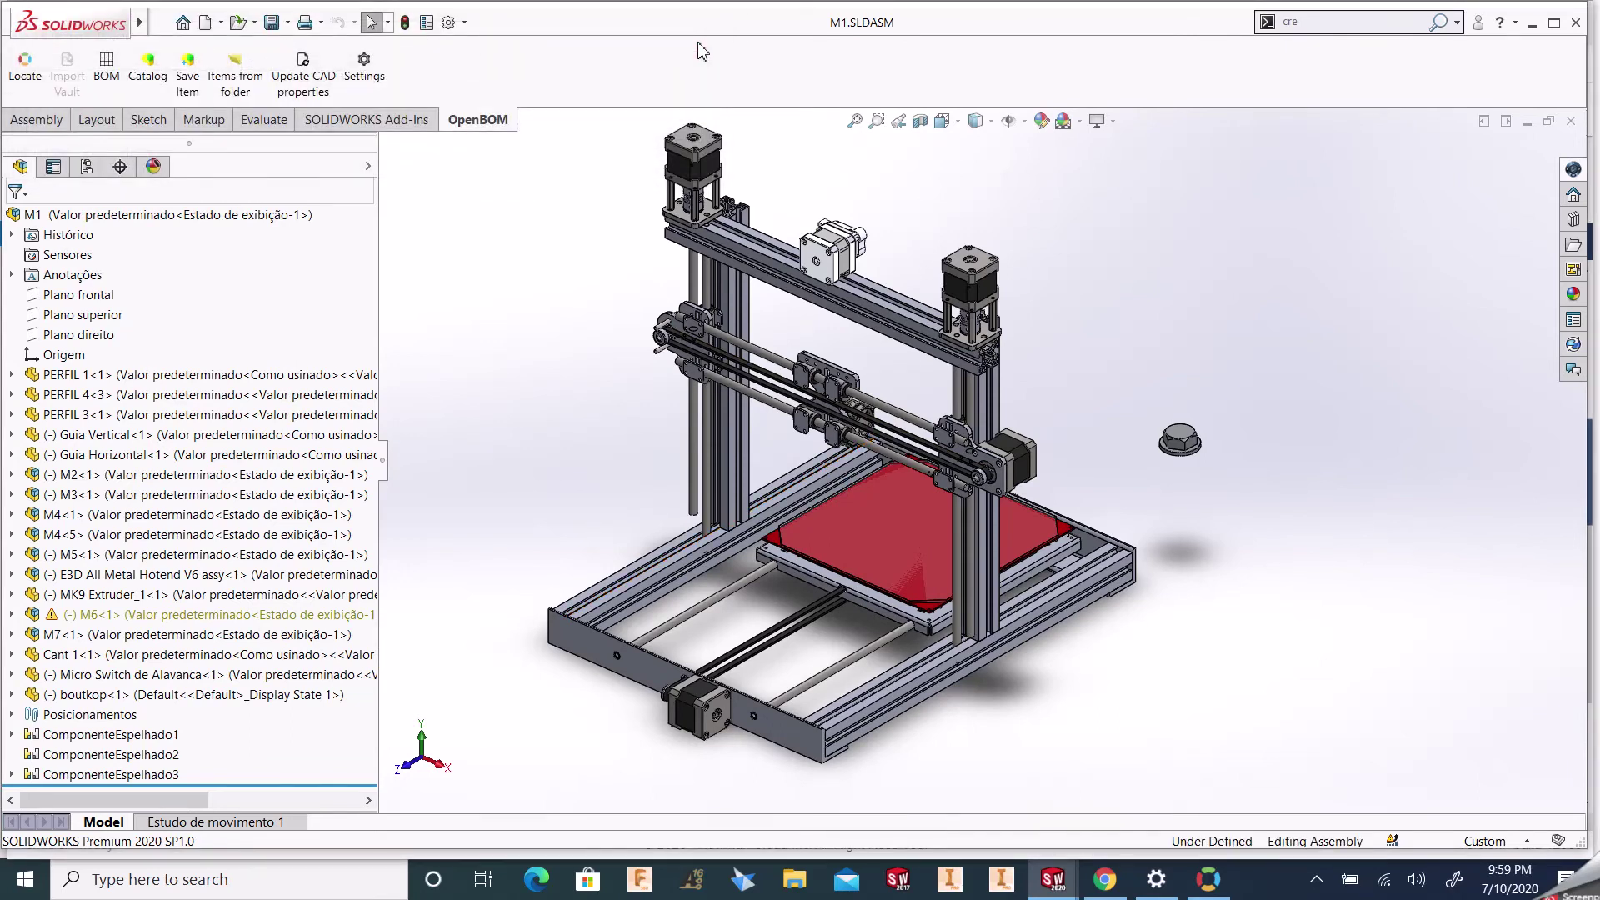
- Create the multi-level BOM and catalog items for assembly M1, and open the resulting BOM in the browser
left_click(115, 61)
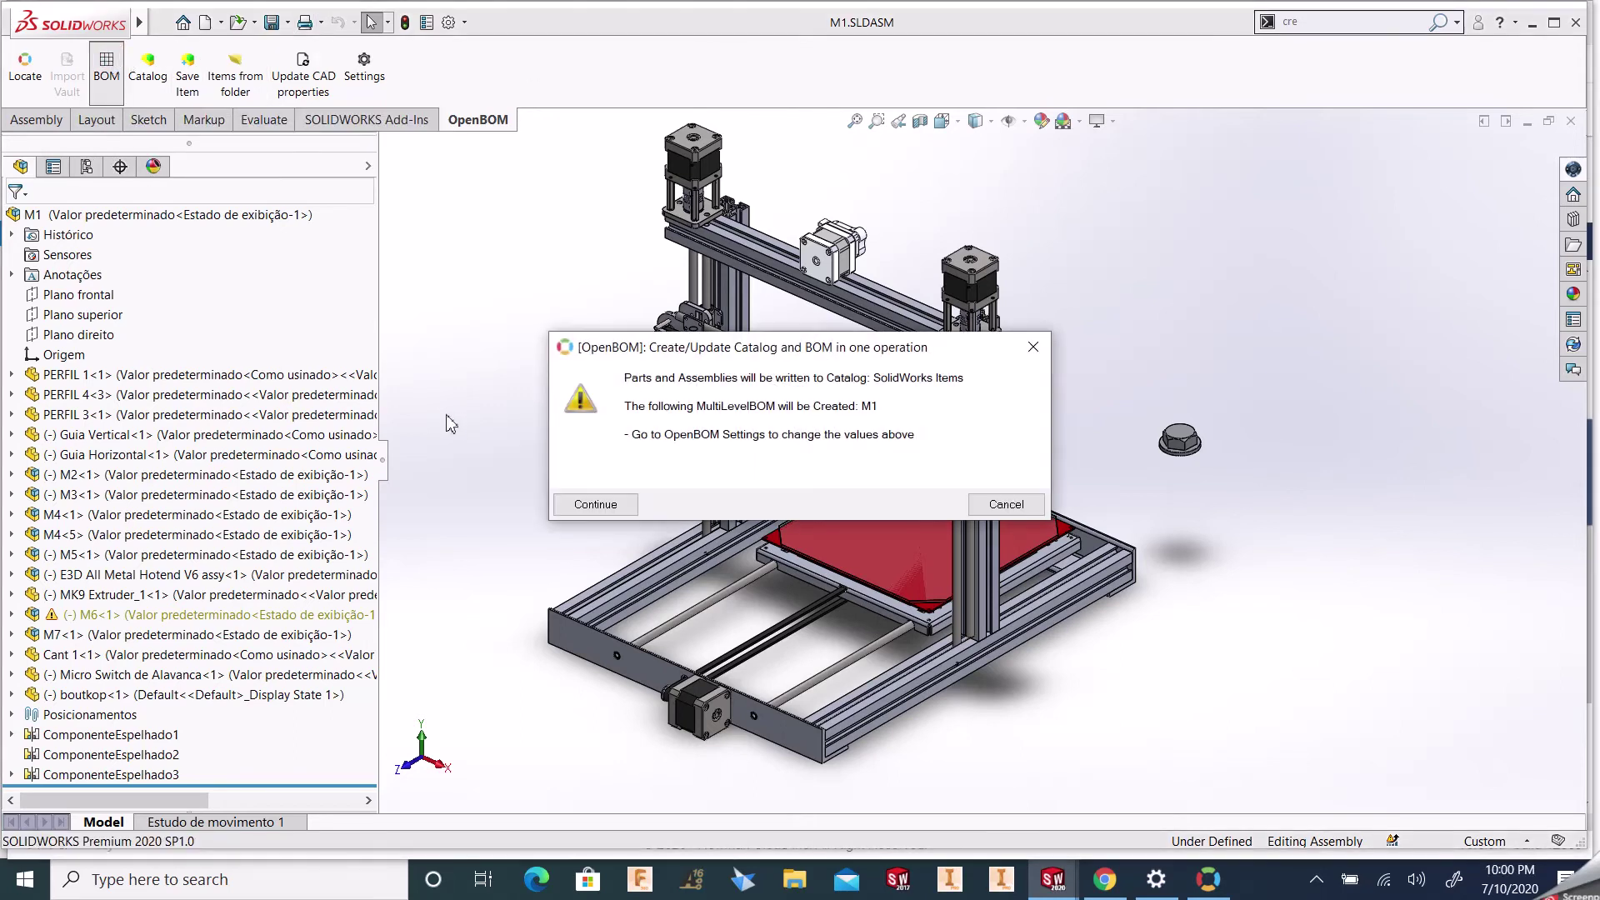
left_click(583, 505)
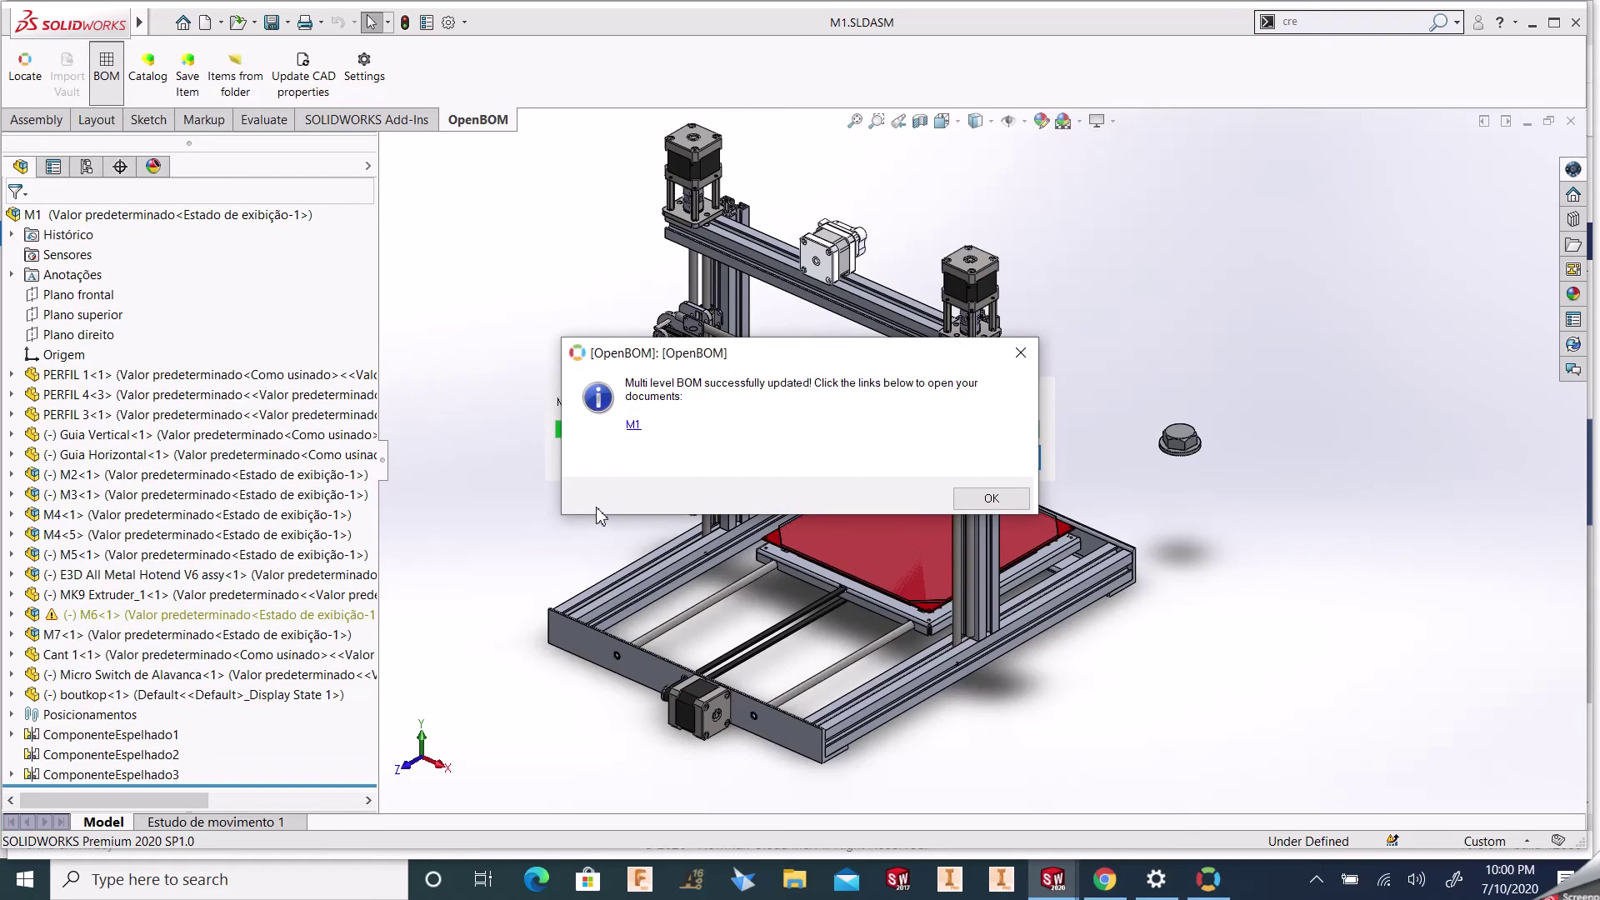
left_click(634, 428)
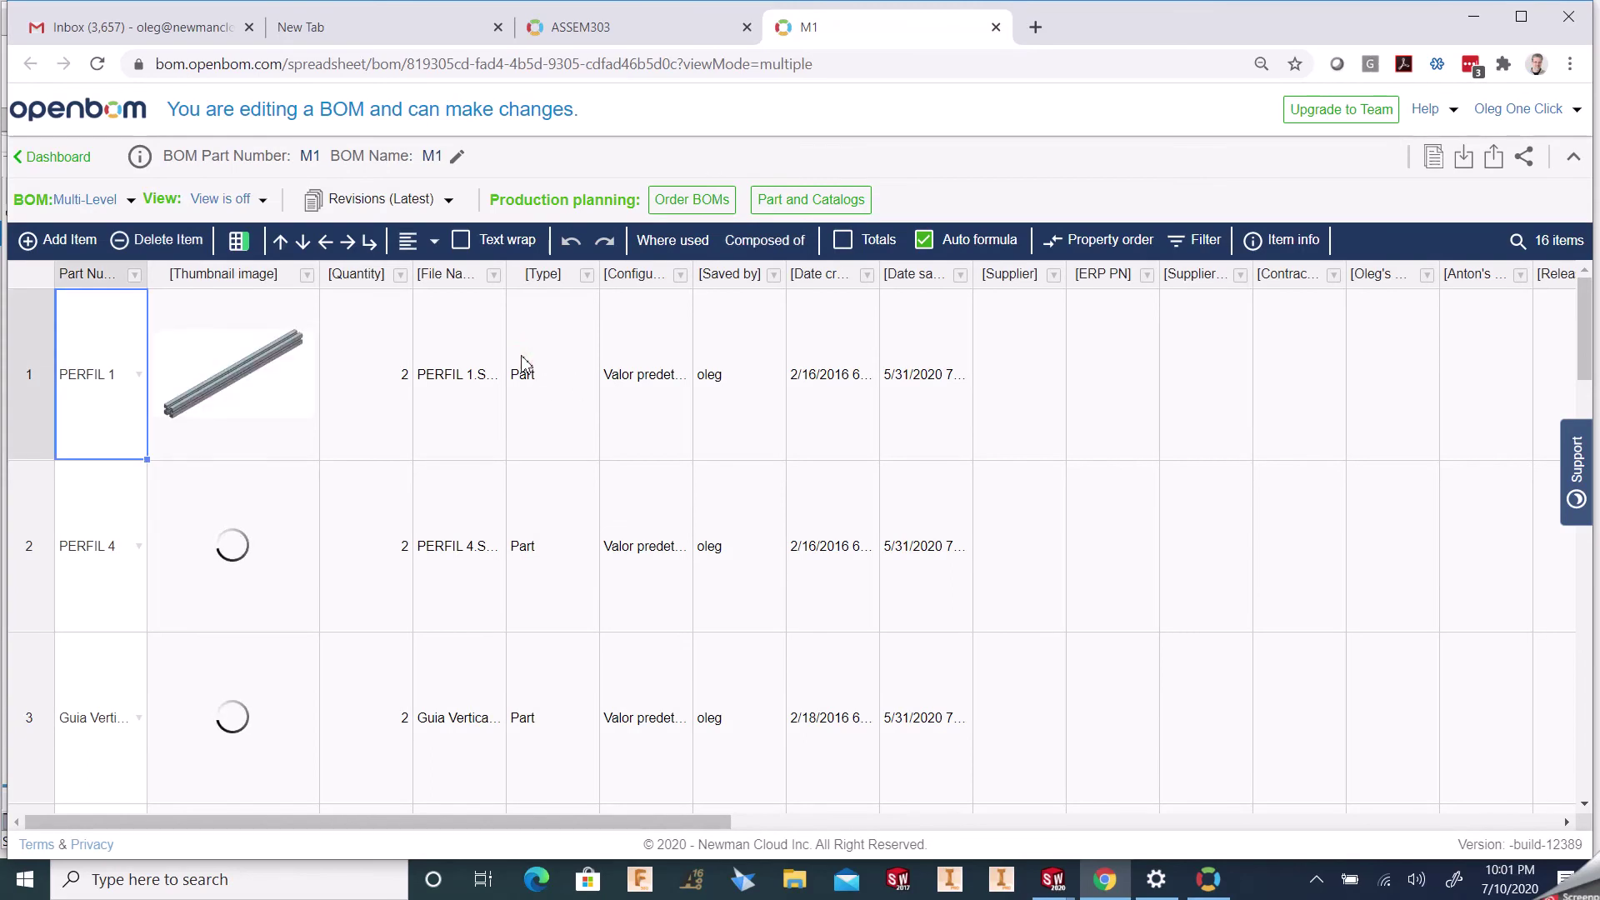
- View the item information of PERFIL 1 and open its linked SolidWorks Items catalog
left_click(590, 363)
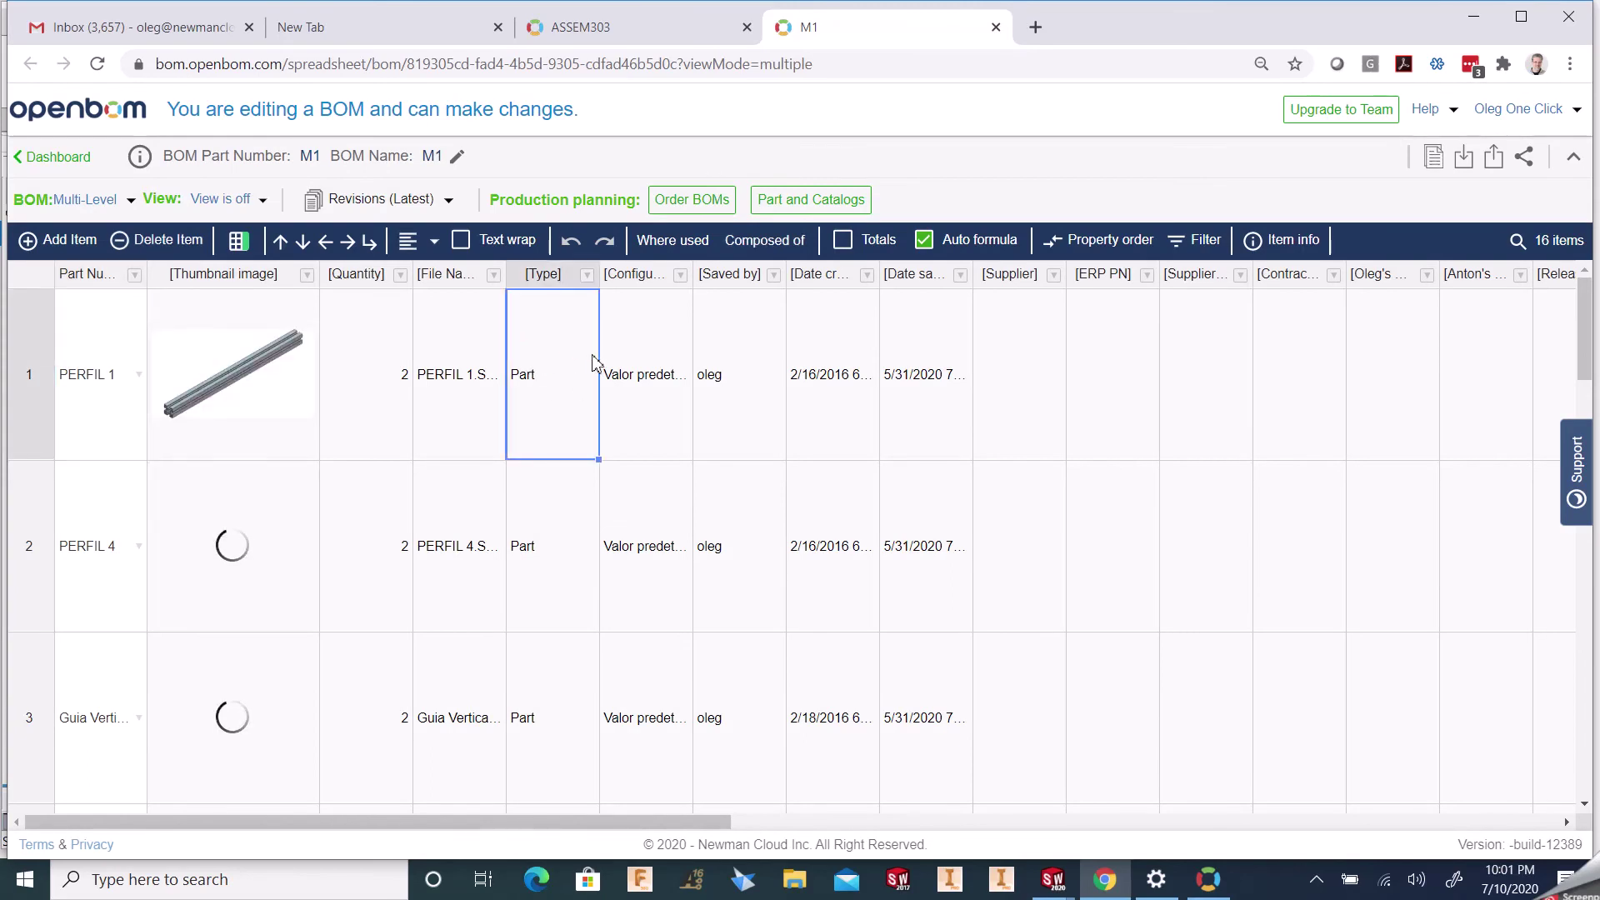
left_click(1283, 241)
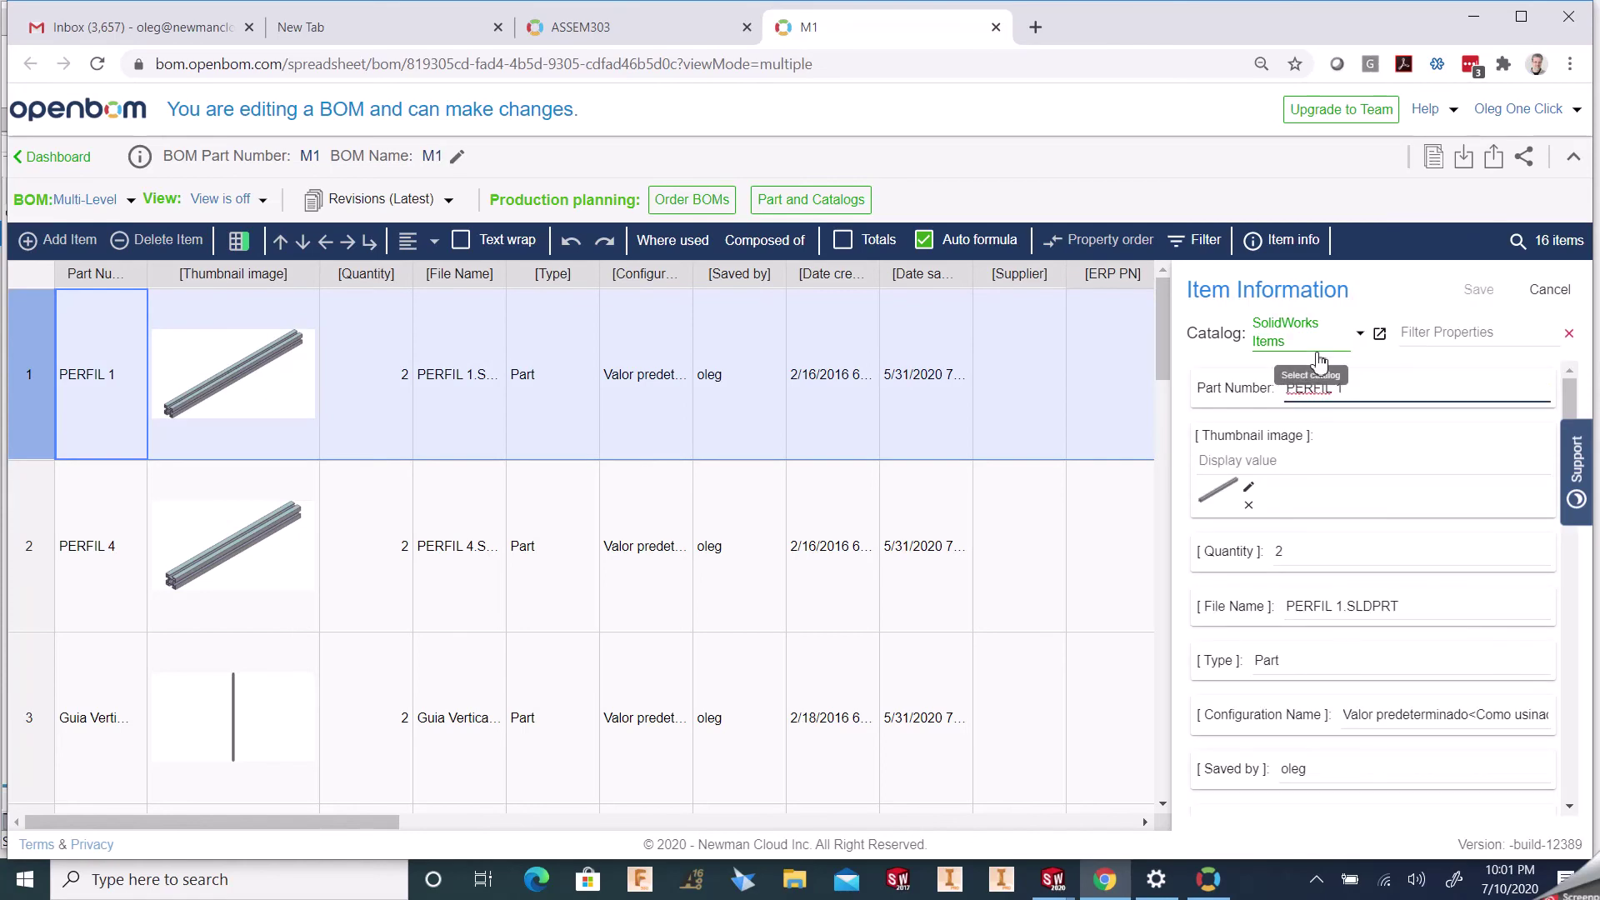
left_click(1377, 340)
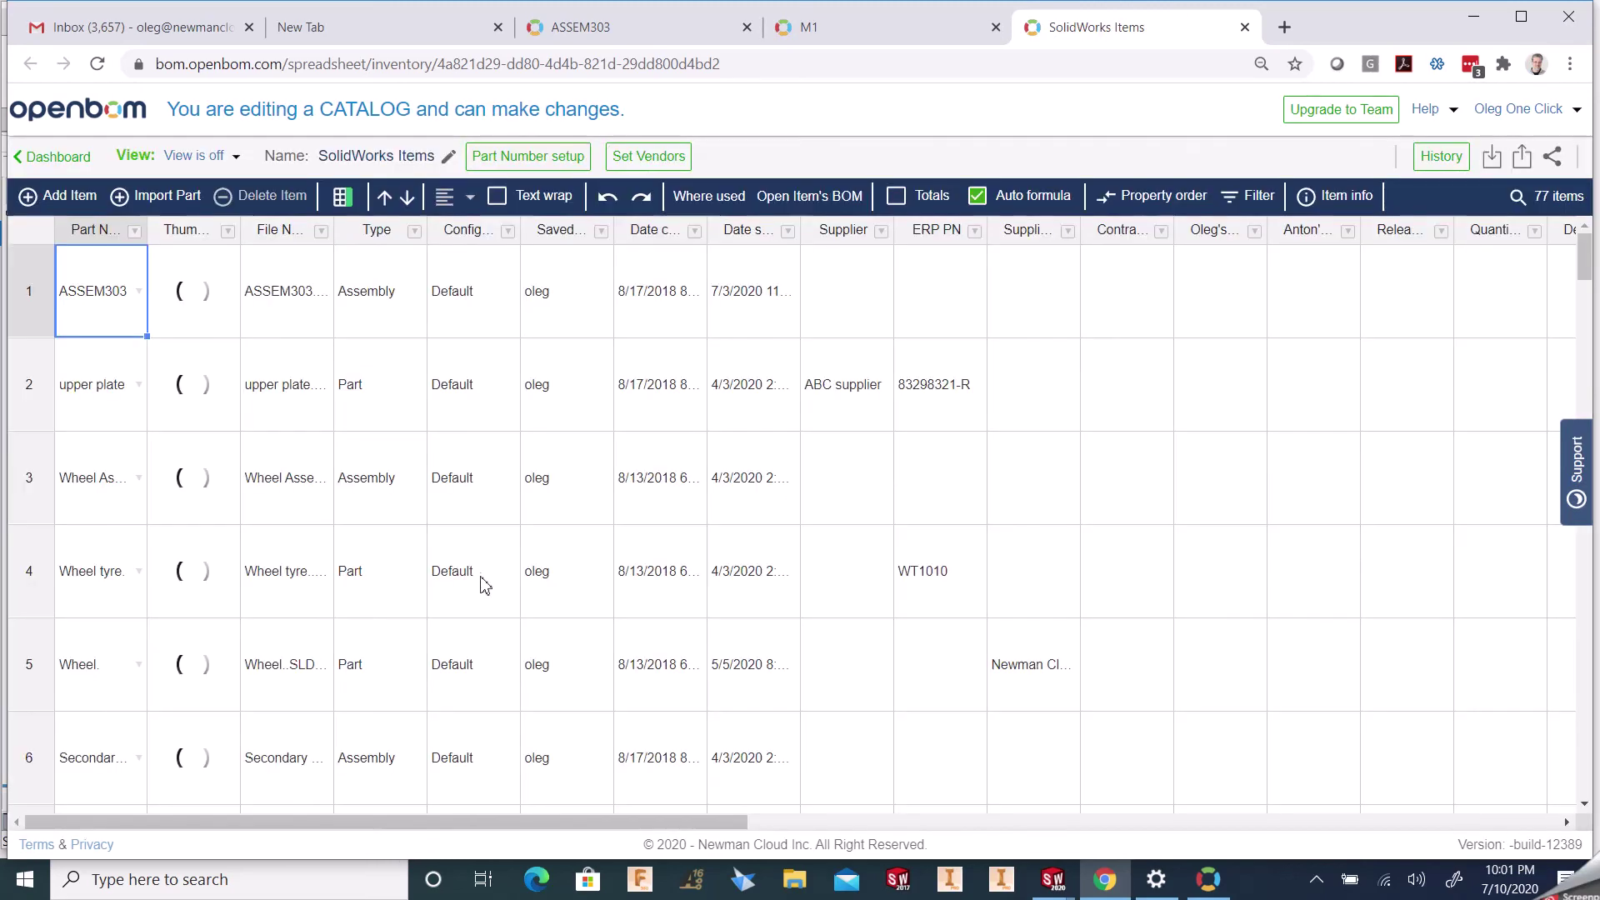
- Browse the SolidWorks Items catalog and look up where the Wheel tyre part is used
scroll(493, 554, "down", 1)
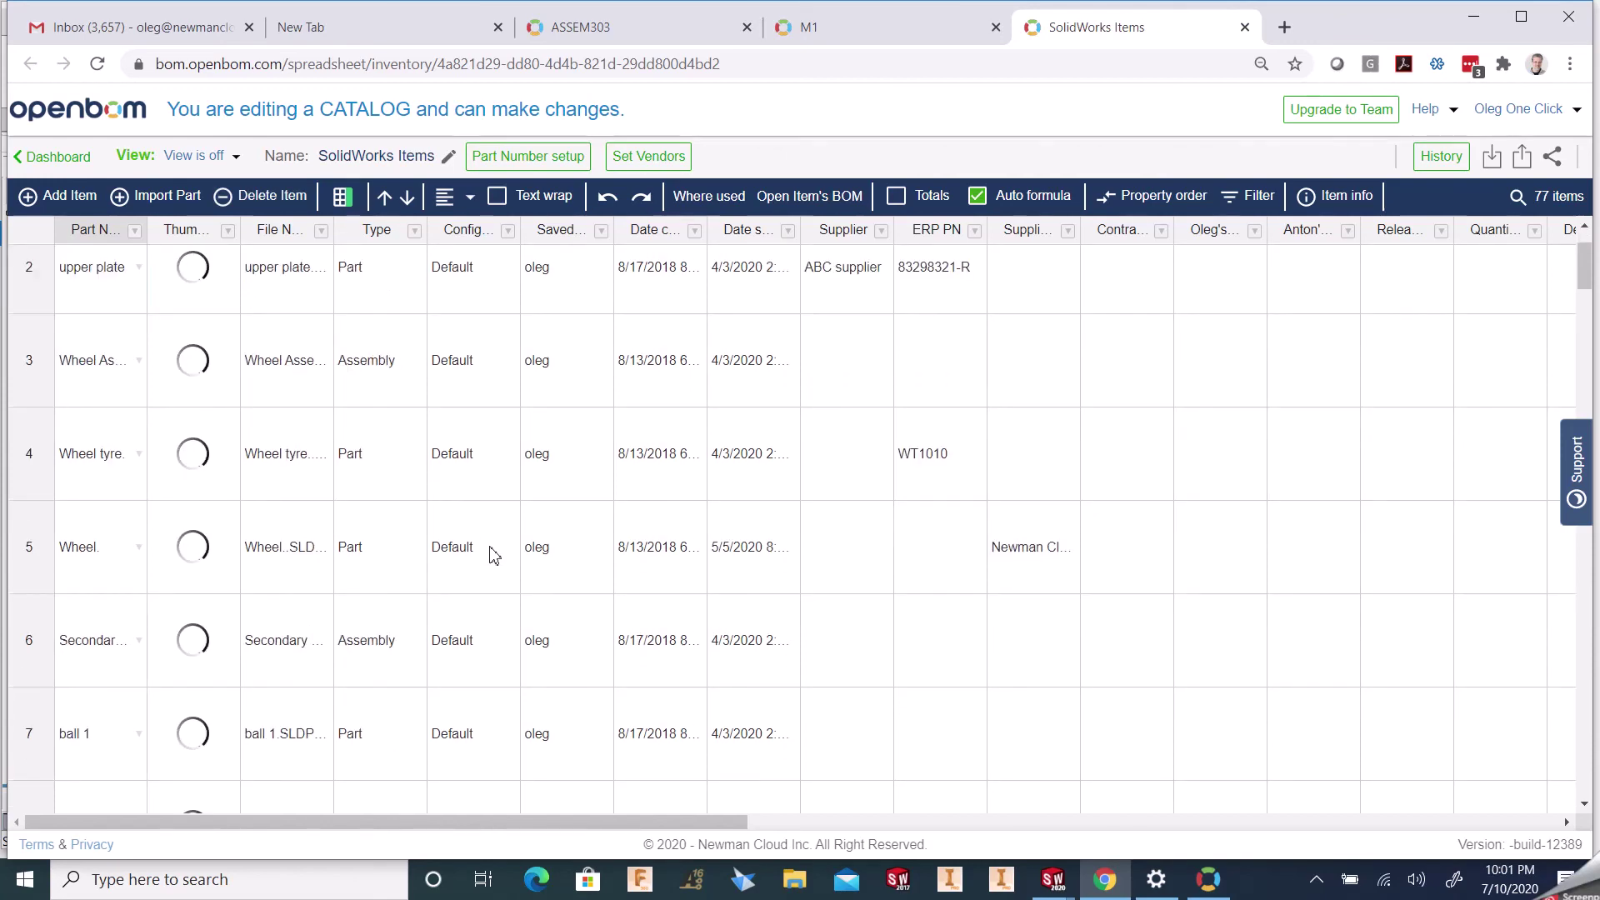
scroll(494, 556, "down", 1)
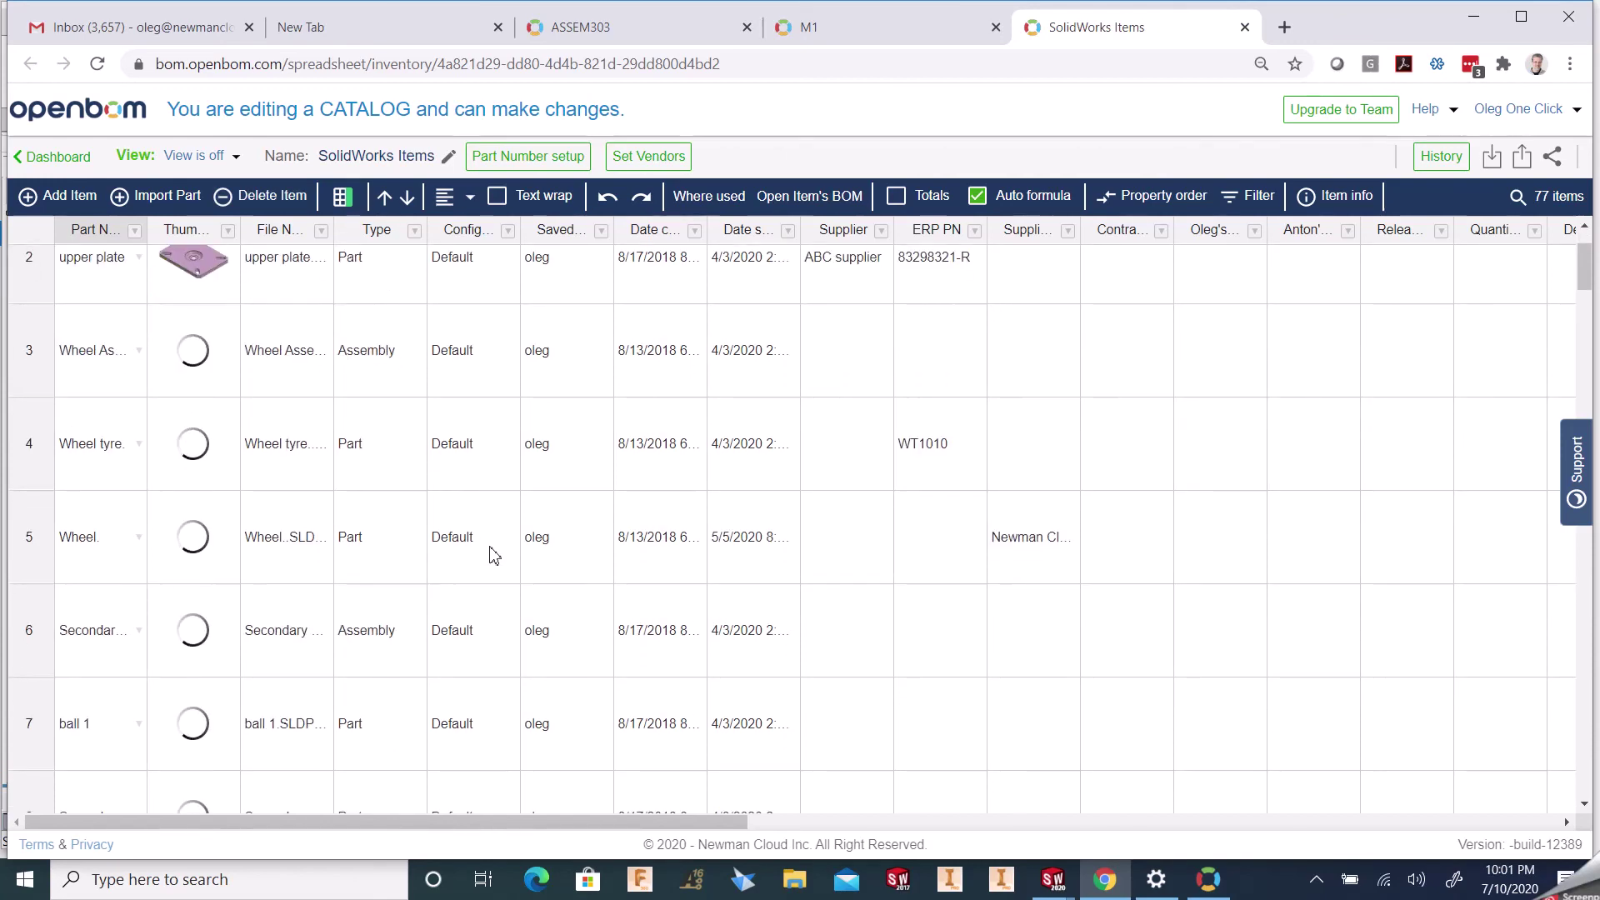
scroll(494, 555, "down", 1)
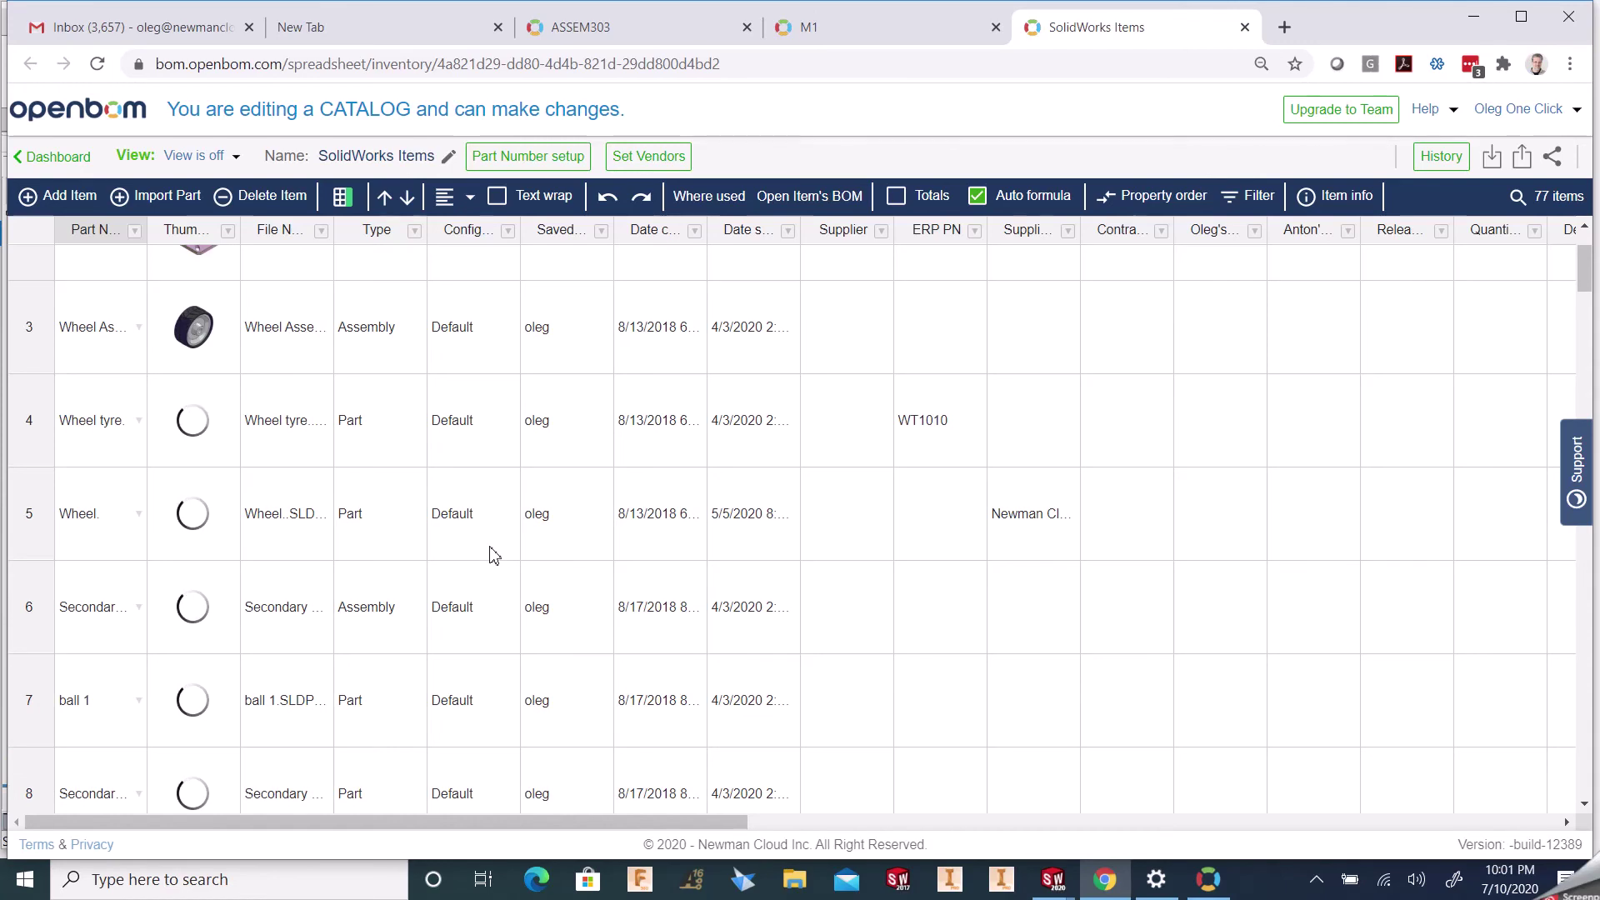
scroll(494, 556, "down", 1)
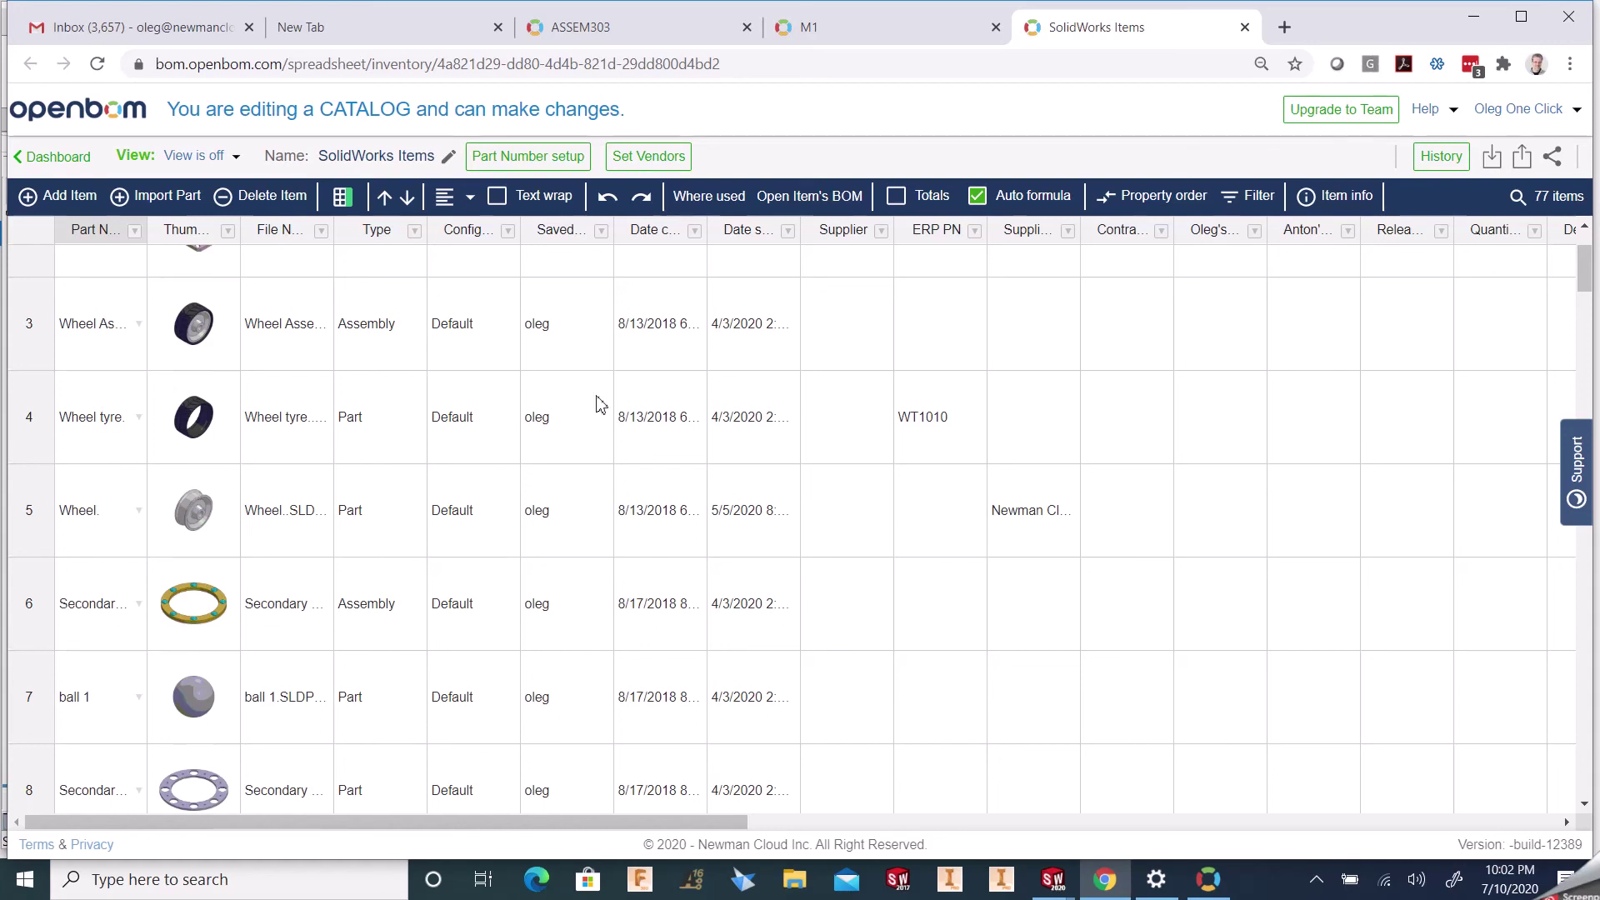
left_click(317, 429)
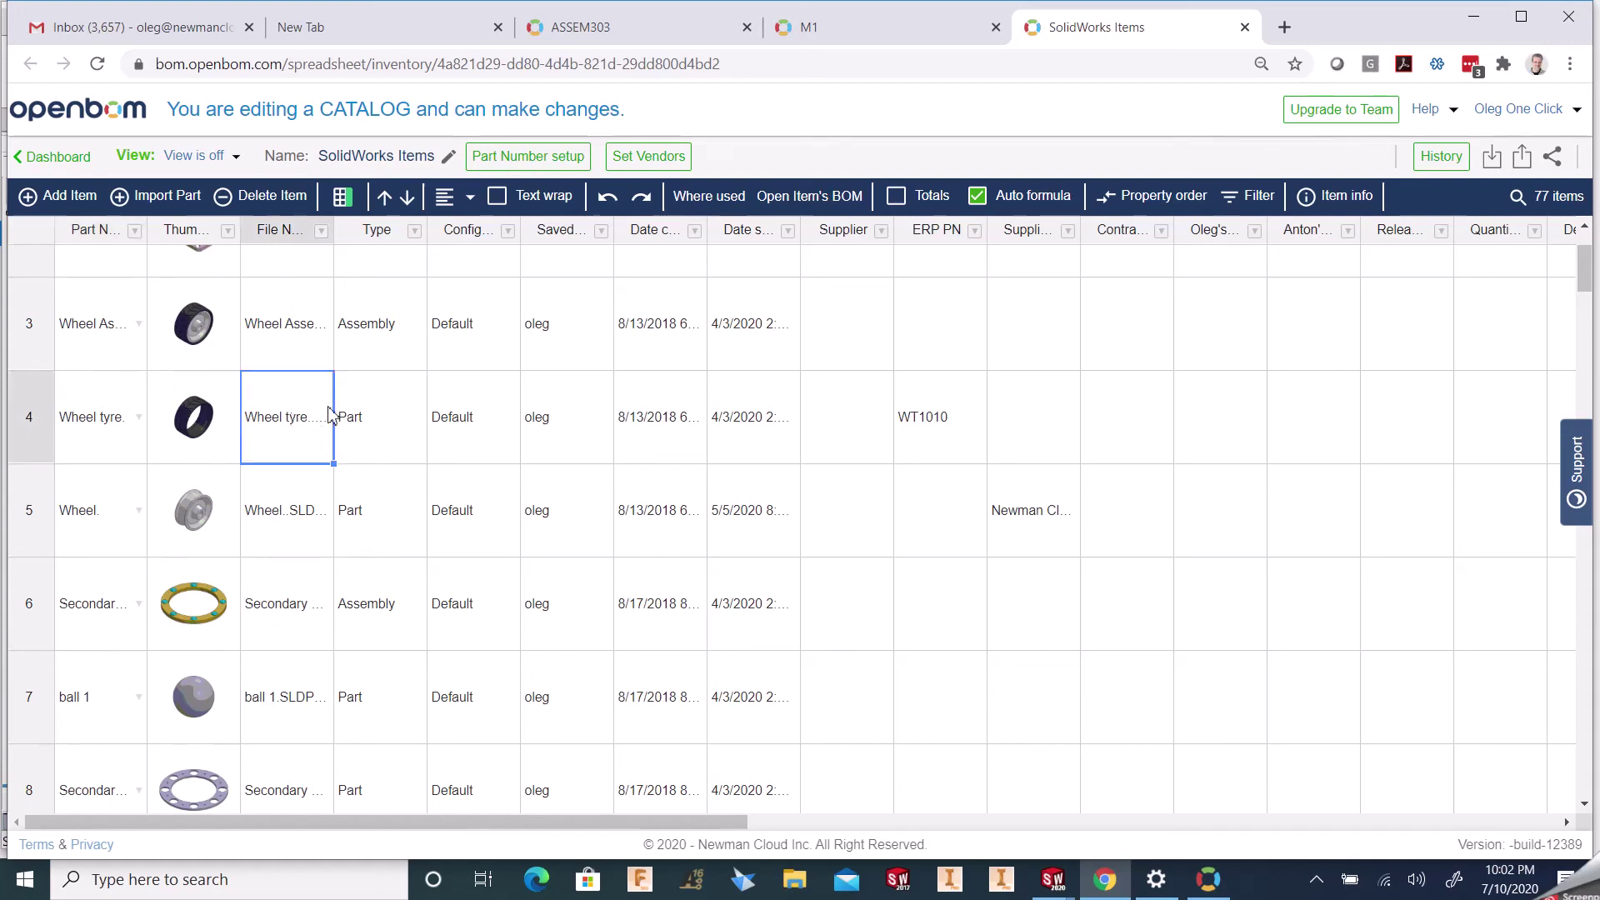
left_click(704, 204)
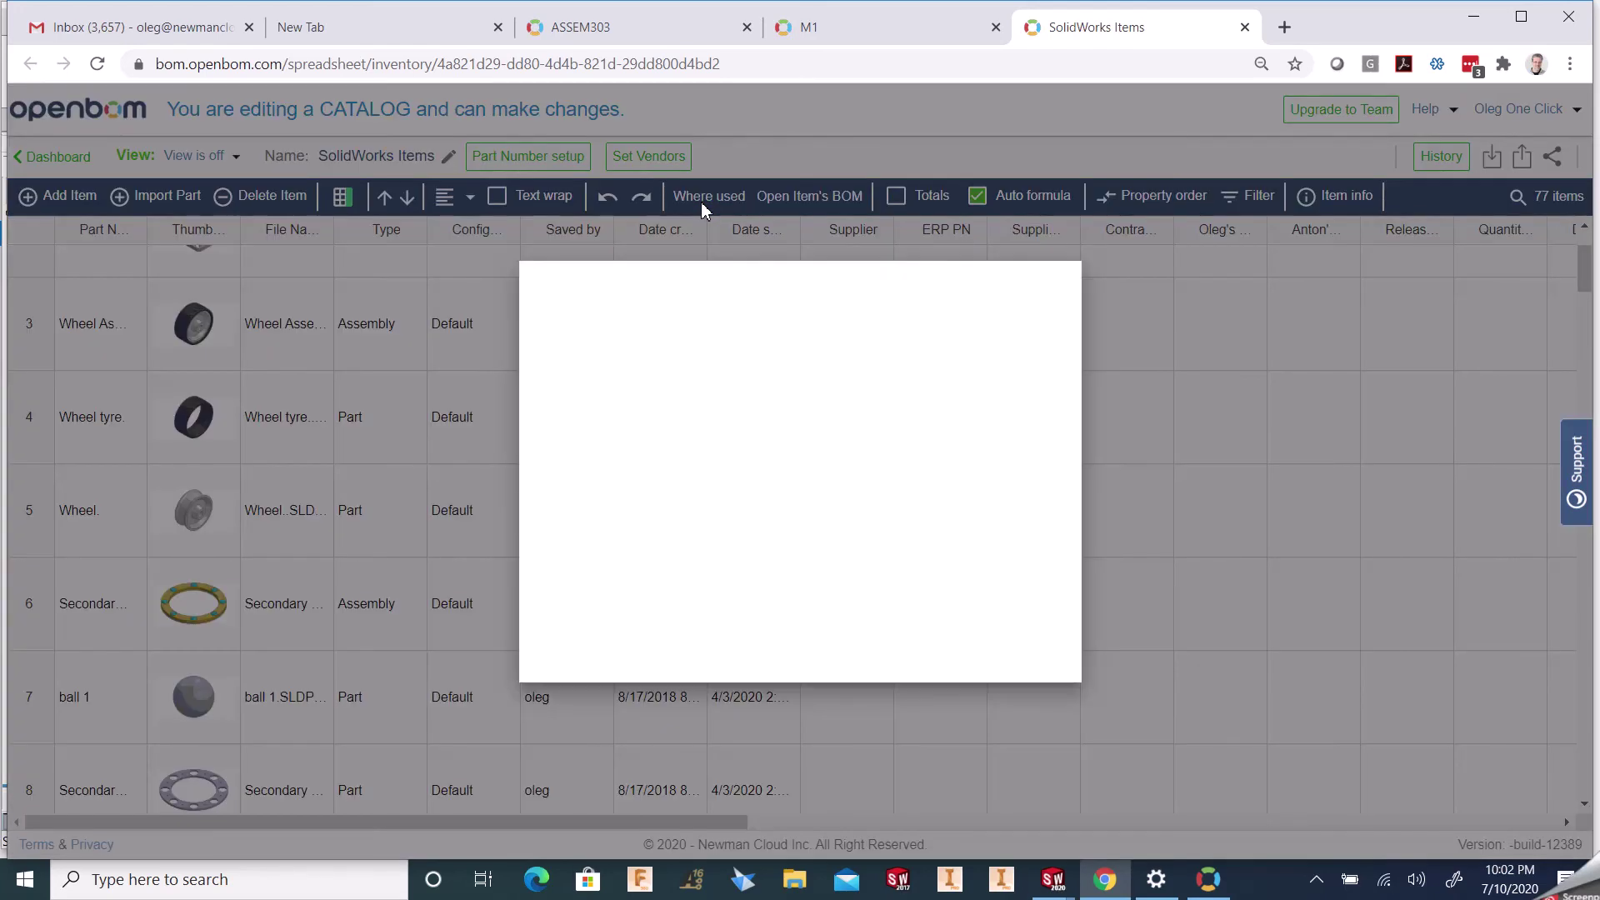